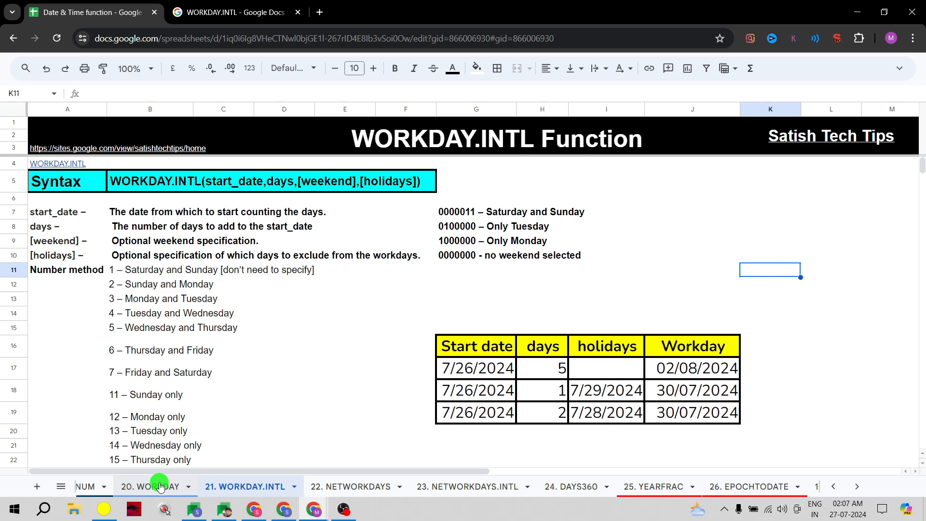
- Review the syntax notes on the 20. WORKDAY sheet and return to the 21. WORKDAY.INTL sheet
{"action": "left_click", "coordinate": [153, 491]}
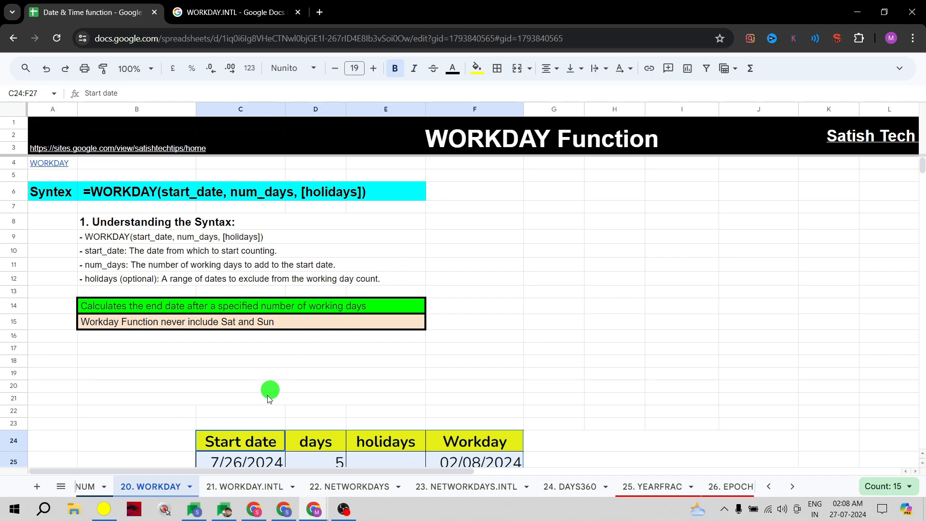
{"action": "left_click", "coordinate": [238, 486]}
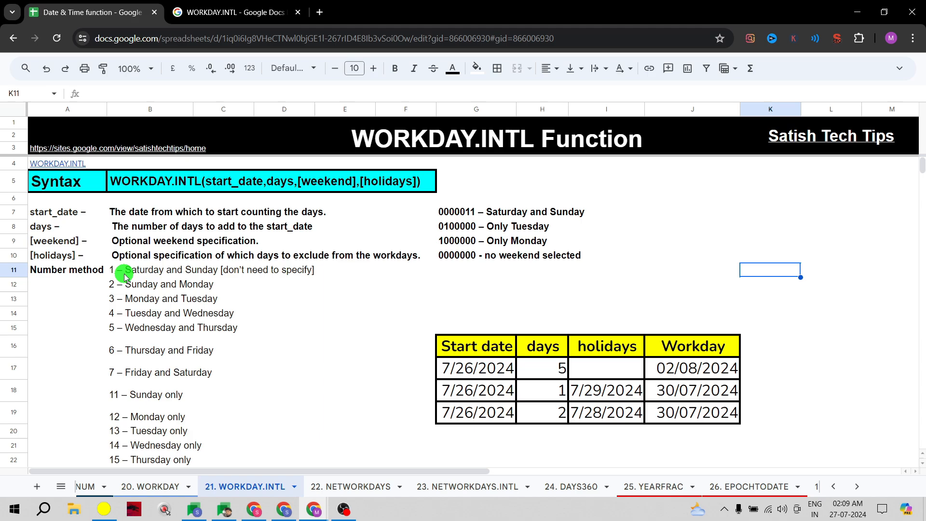
- Examine the number-method weekend codes in column B, covering both the two-day weekends and the single-day weekends
{"action": "left_click_drag", "start_coordinate": [124, 276], "coordinate": [277, 275]}
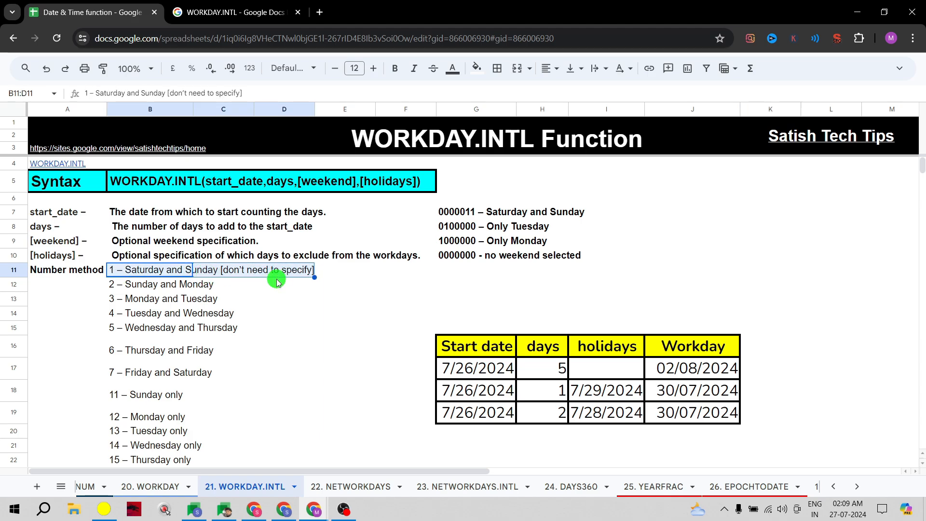
{"action": "left_click", "coordinate": [314, 317]}
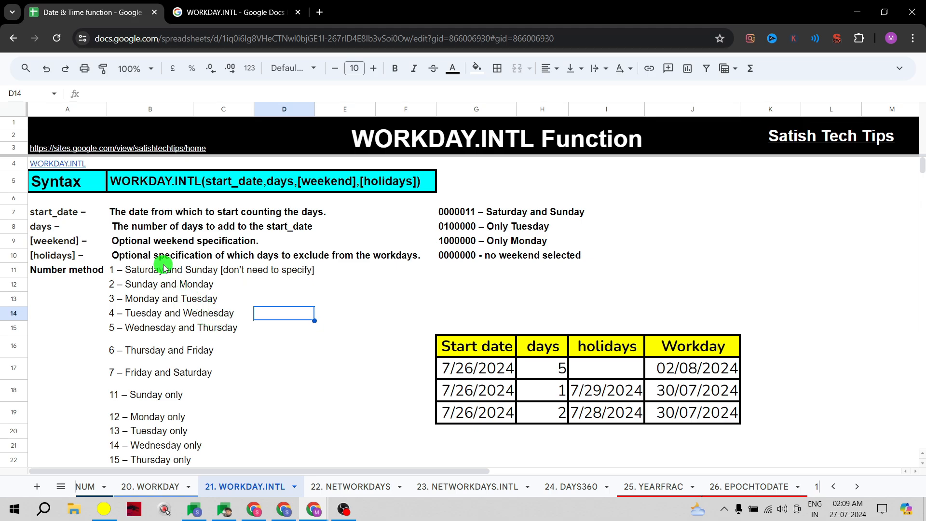
{"action": "left_click_drag", "start_coordinate": [162, 266], "coordinate": [155, 365]}
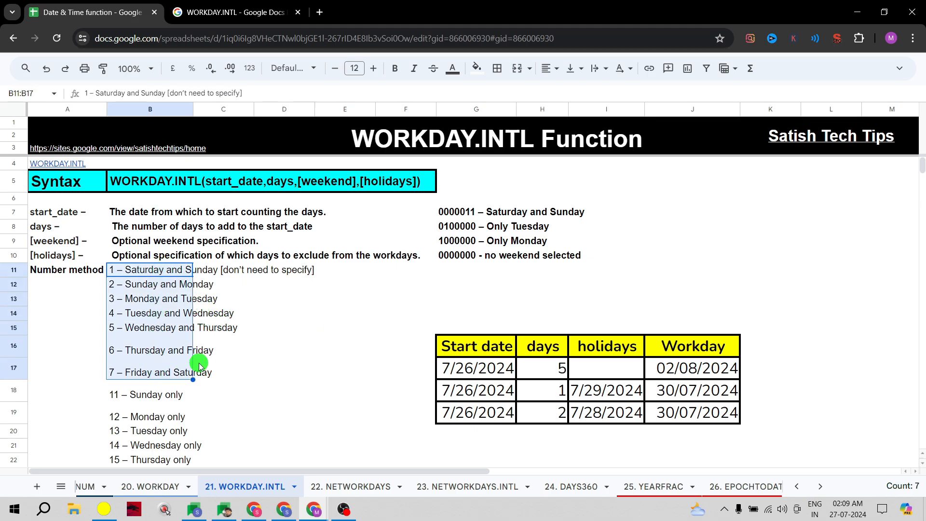
{"action": "left_click", "coordinate": [225, 357]}
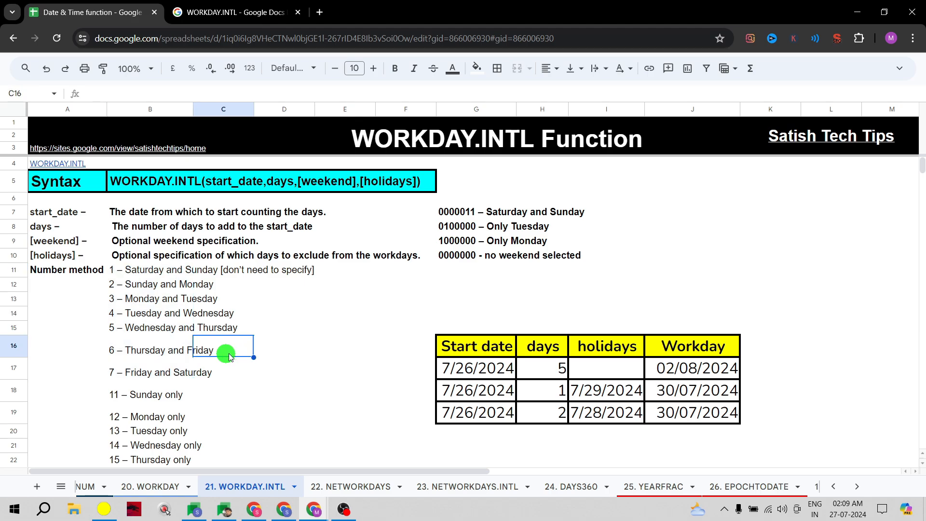
{"action": "scroll", "coordinate": [293, 325], "scroll_direction": "down", "scroll_amount": 3}
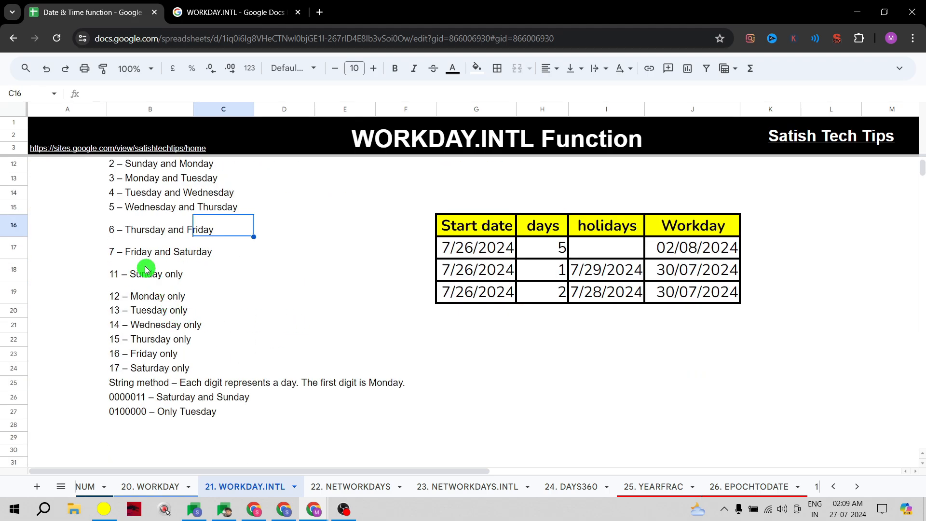
{"action": "left_click", "coordinate": [133, 280]}
{"action": "key", "text": "shift+Down"}
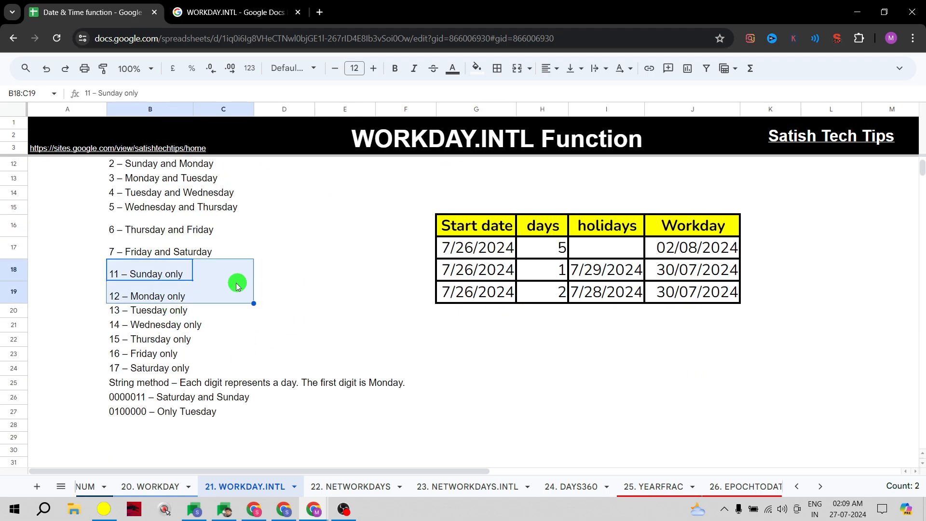
{"action": "left_click", "coordinate": [165, 300]}
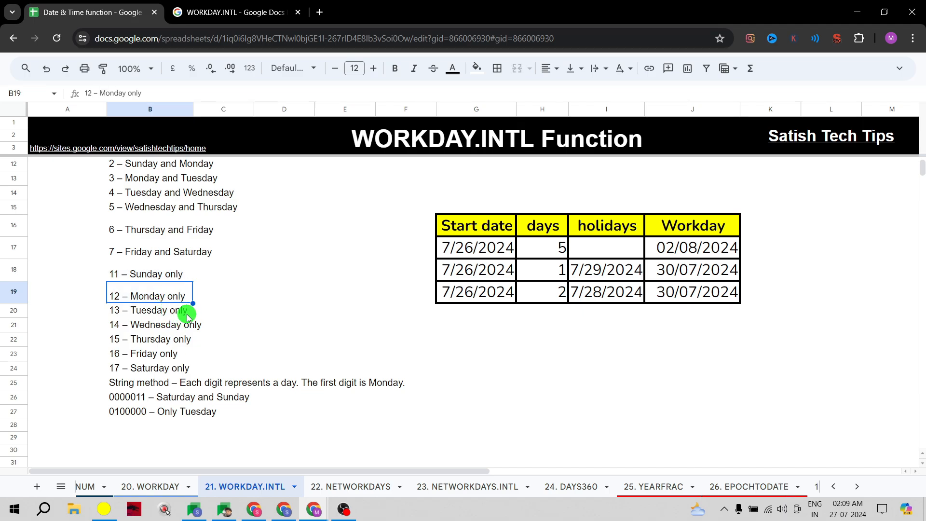
{"action": "left_click_drag", "start_coordinate": [172, 370], "coordinate": [182, 248]}
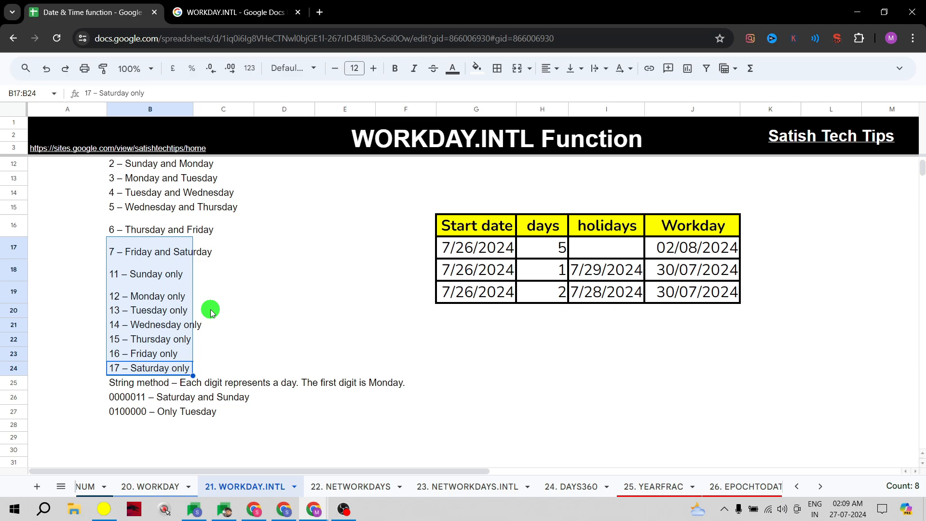
{"action": "scroll", "coordinate": [210, 309], "scroll_direction": "up", "scroll_amount": 3}
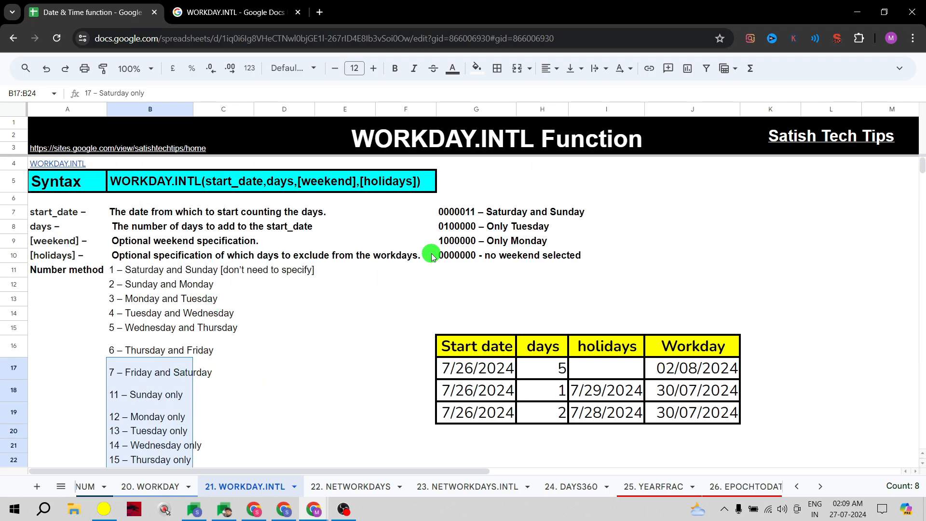
{"action": "left_click", "coordinate": [472, 288]}
{"action": "type", "text": "=workd"}
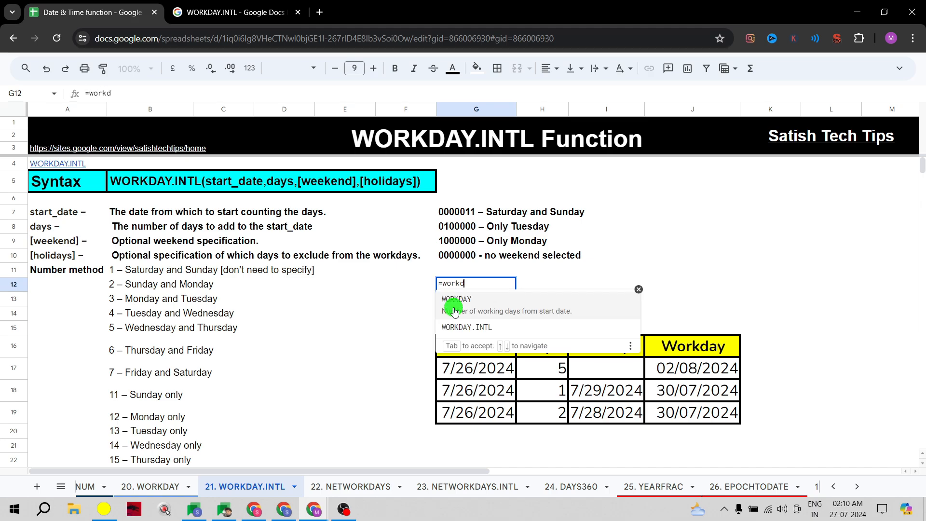
{"action": "left_click", "coordinate": [484, 319]}
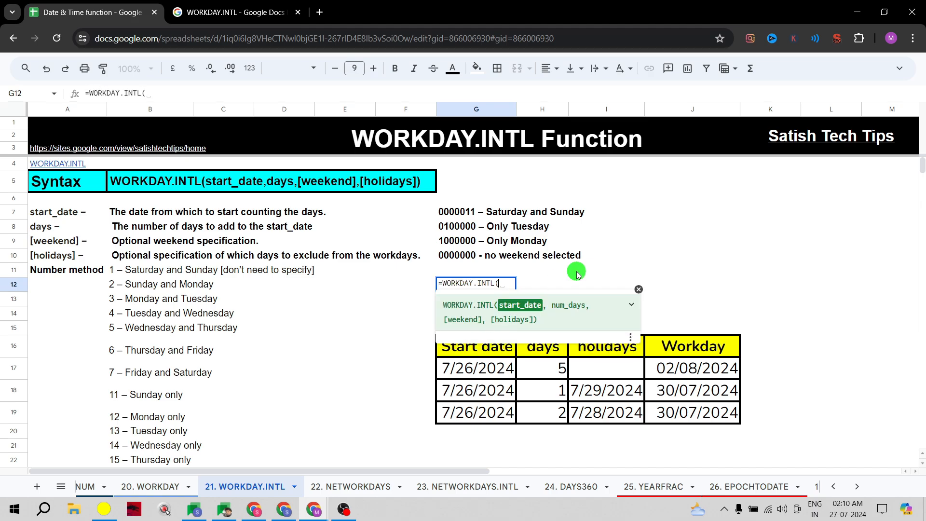
{"action": "left_click", "coordinate": [488, 362]}
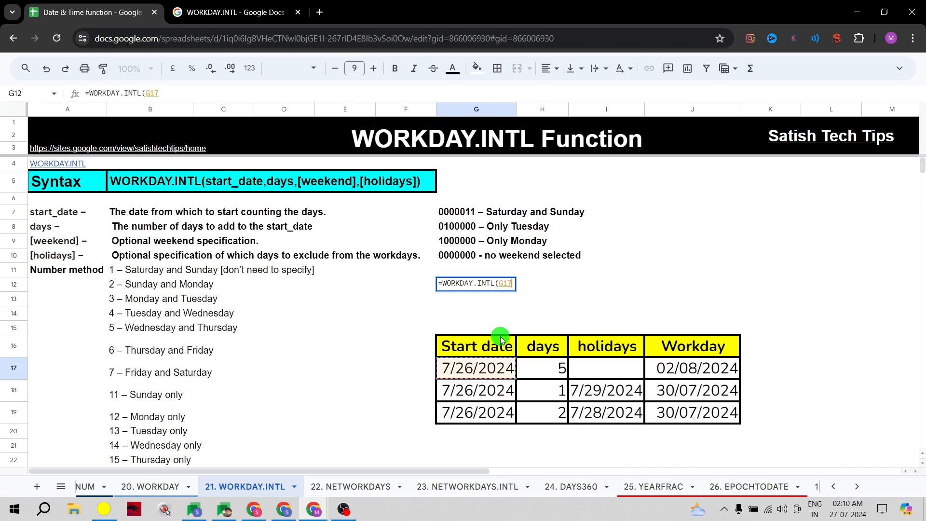
{"action": "type", "text": ","}
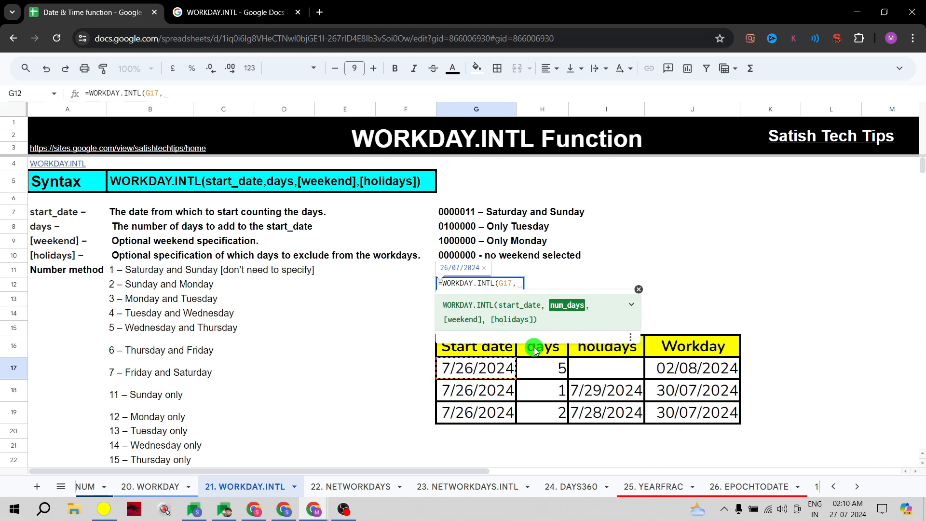
{"action": "left_click", "coordinate": [541, 369]}
{"action": "type", "text": ","}
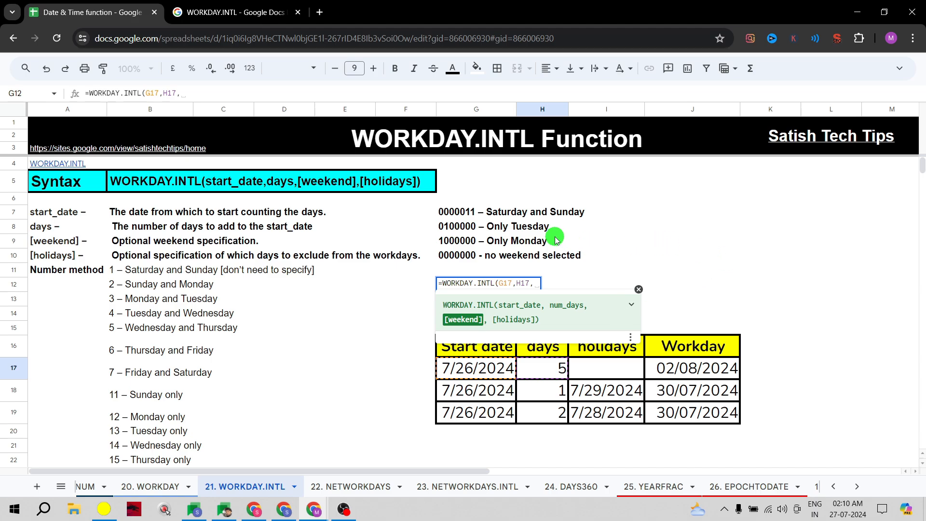
{"action": "left_click", "coordinate": [639, 288]}
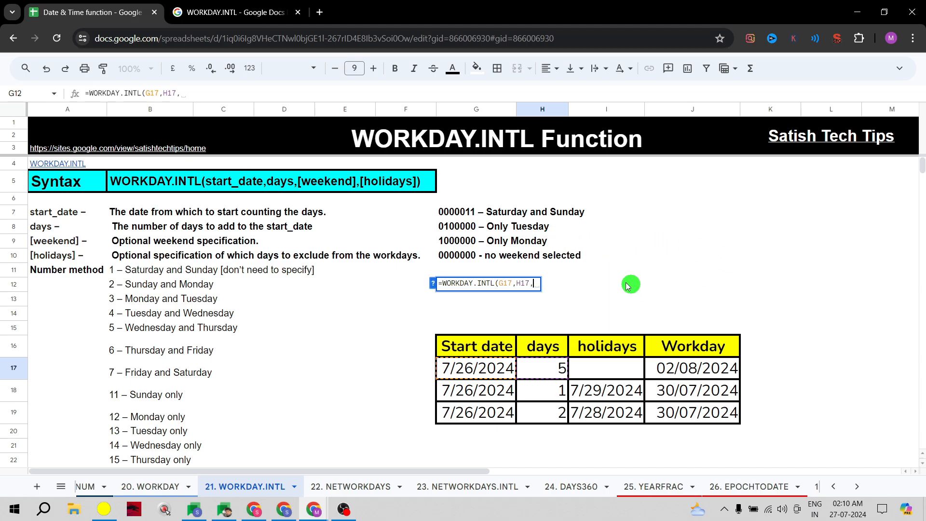
{"action": "key", "text": "Escape"}
- Enter the weekend string example ---0000000 in cell I9, beside the "Only Monday" note
{"action": "left_click", "coordinate": [456, 240]}
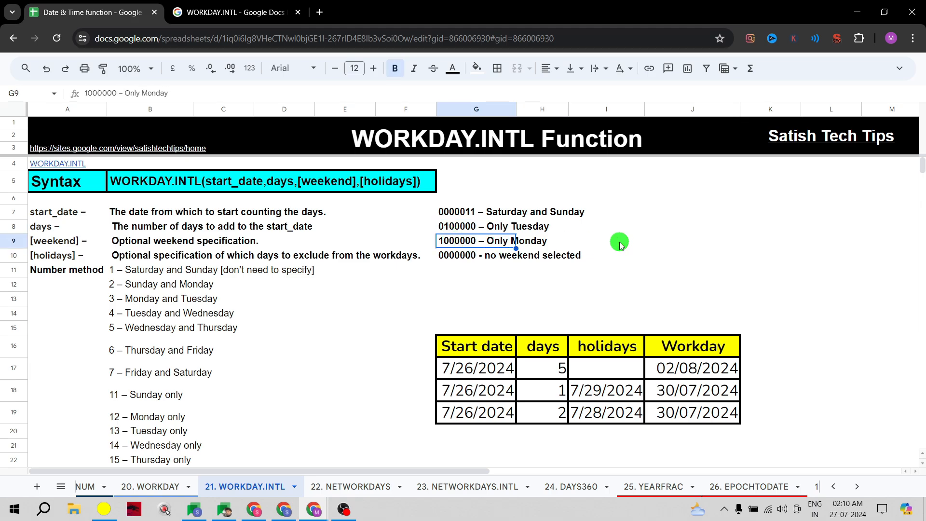
{"action": "left_click", "coordinate": [627, 236]}
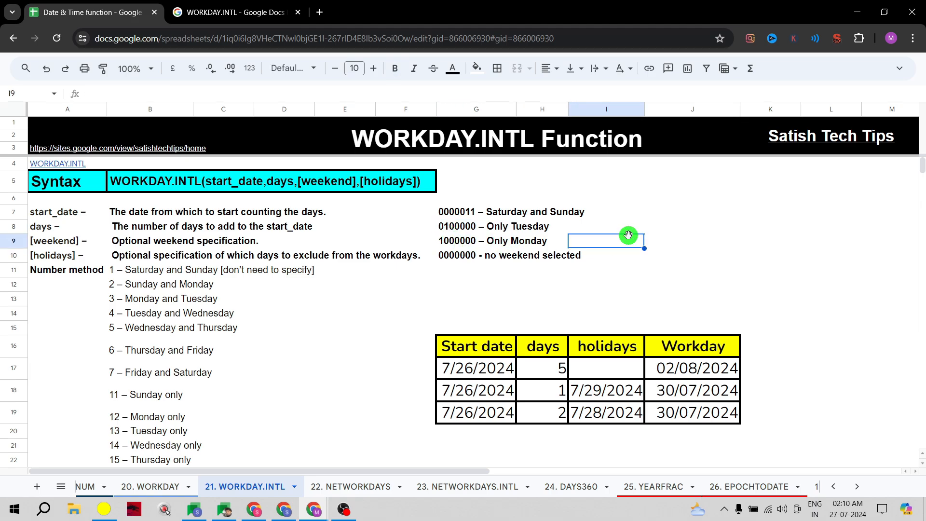
{"action": "type", "text": "-0000000"}
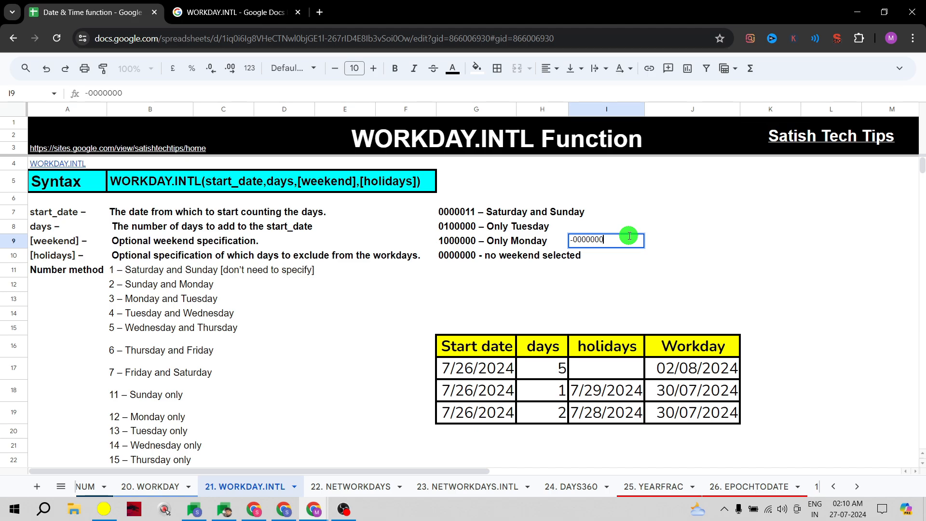
{"action": "key", "text": "Left"}
{"action": "left_click", "coordinate": [629, 240]}
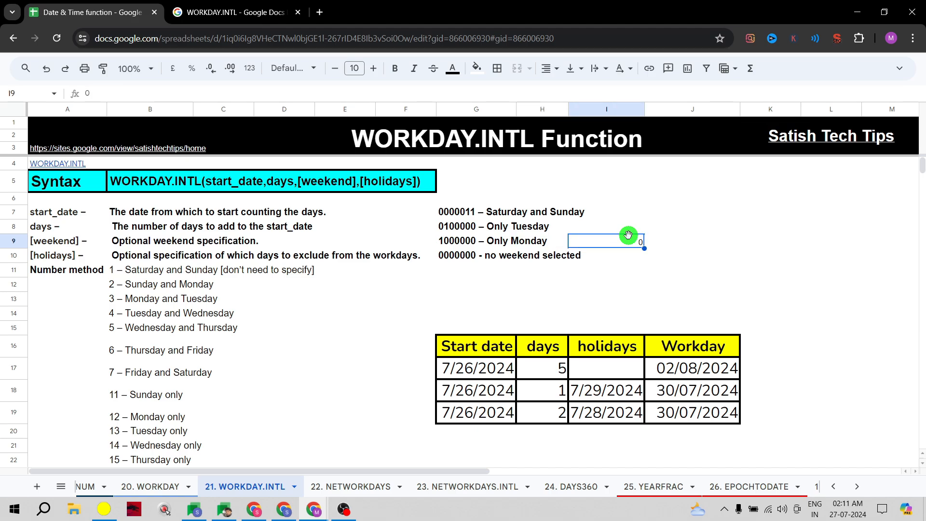
{"action": "double_click", "coordinate": [629, 238]}
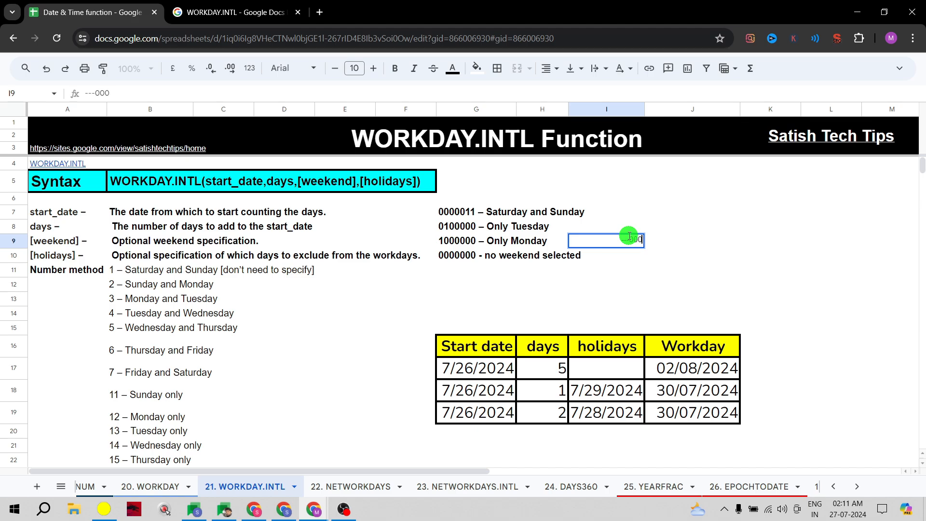
{"action": "key", "text": "Return"}
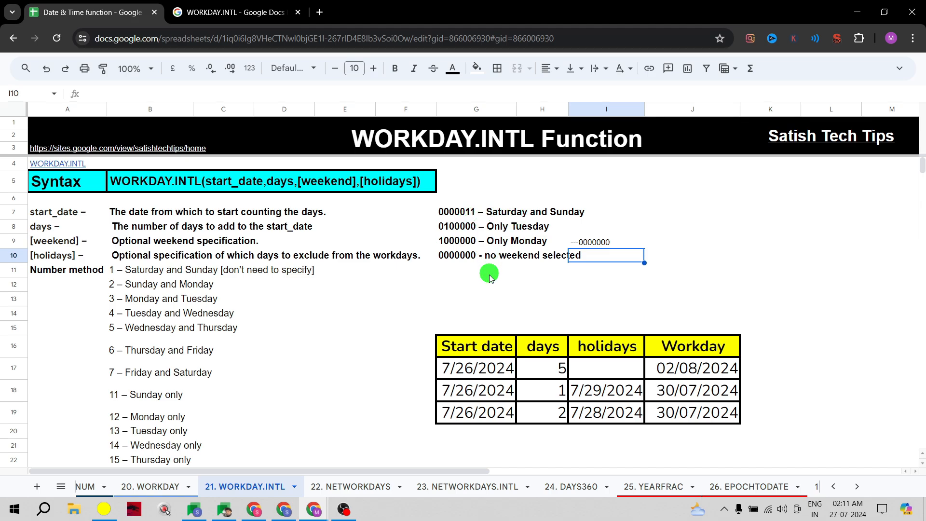
- Clear the existing results from the Workday column of the example table, cells J17:J19
{"action": "scroll", "coordinate": [495, 295], "scroll_direction": "down", "scroll_amount": 2}
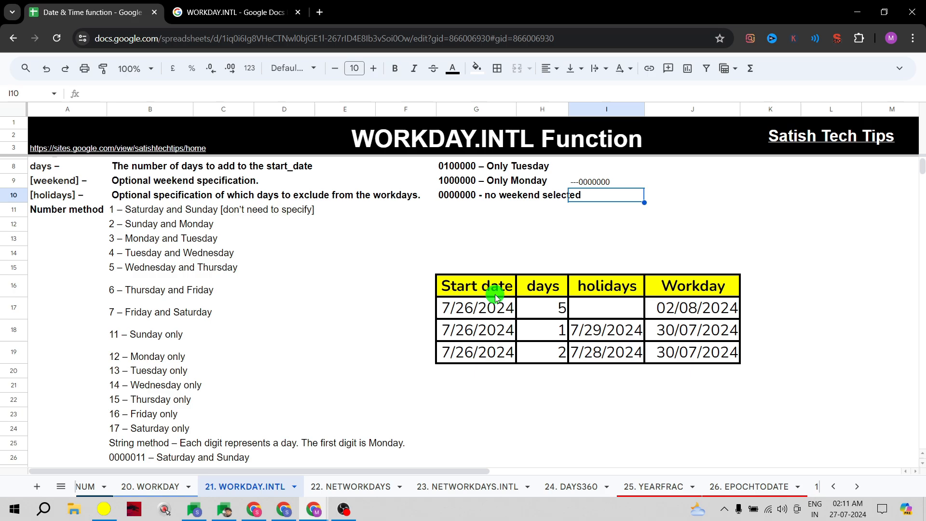
{"action": "scroll", "coordinate": [496, 292], "scroll_direction": "down", "scroll_amount": 2}
{"action": "scroll", "coordinate": [492, 351], "scroll_direction": "right", "scroll_amount": 3}
{"action": "scroll", "coordinate": [447, 374], "scroll_direction": "up", "scroll_amount": 2}
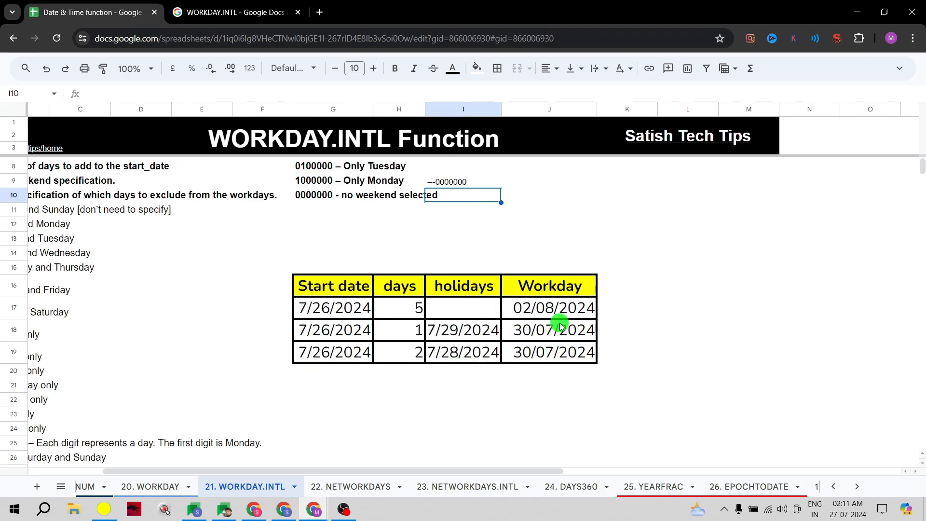
{"action": "left_click_drag", "start_coordinate": [560, 311], "coordinate": [563, 352]}
{"action": "key", "text": "Delete"}
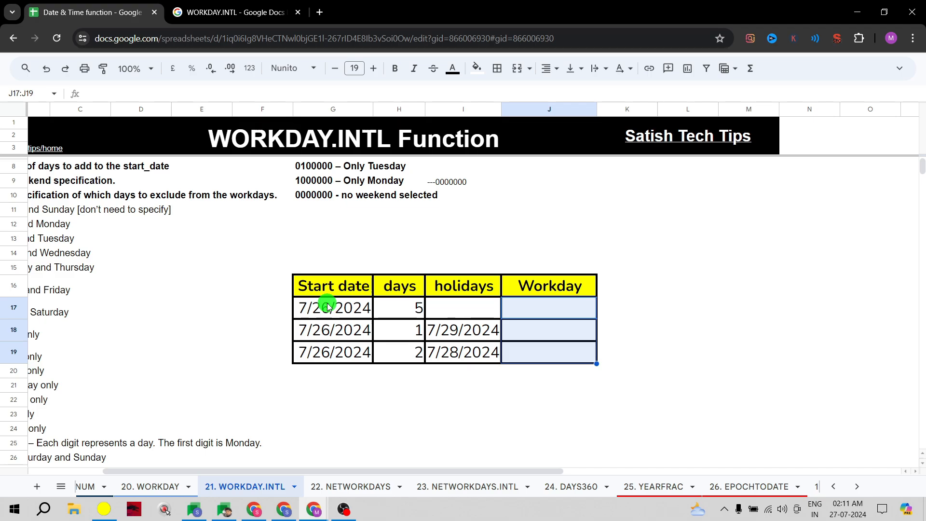
- Review the Start date, days and holidays columns of the example table
{"action": "left_click", "coordinate": [343, 309]}
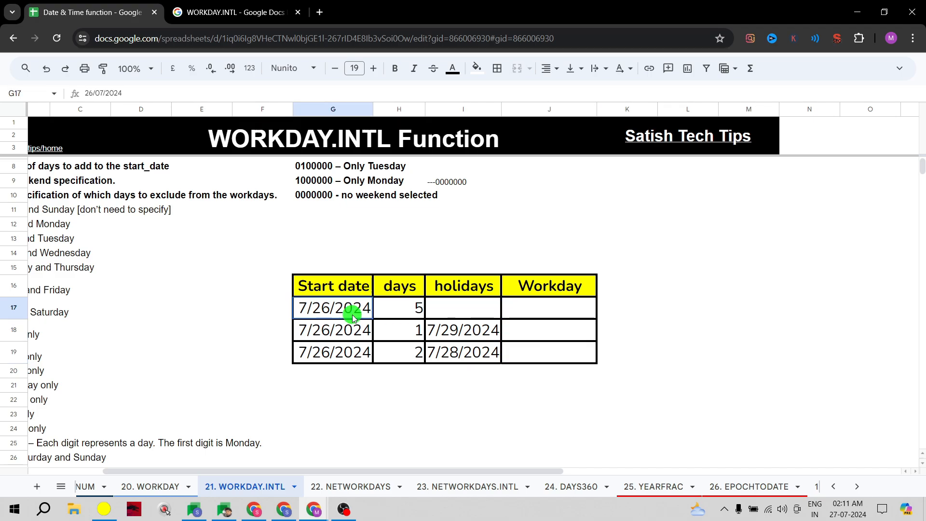
{"action": "left_click_drag", "start_coordinate": [401, 313], "coordinate": [461, 352]}
{"action": "left_click", "coordinate": [458, 316]}
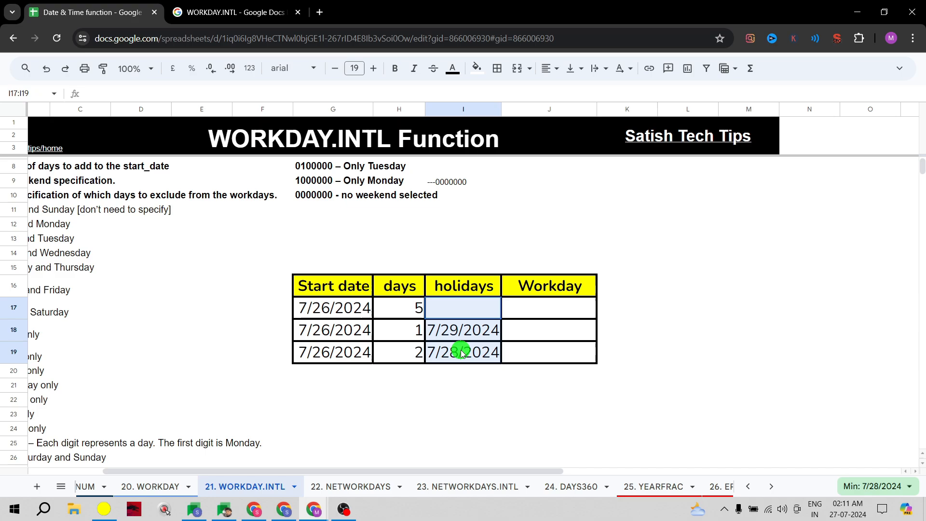
- Begin a WORKDAY.INTL formula in cell J17 and display its argument help
{"action": "left_click", "coordinate": [531, 313]}
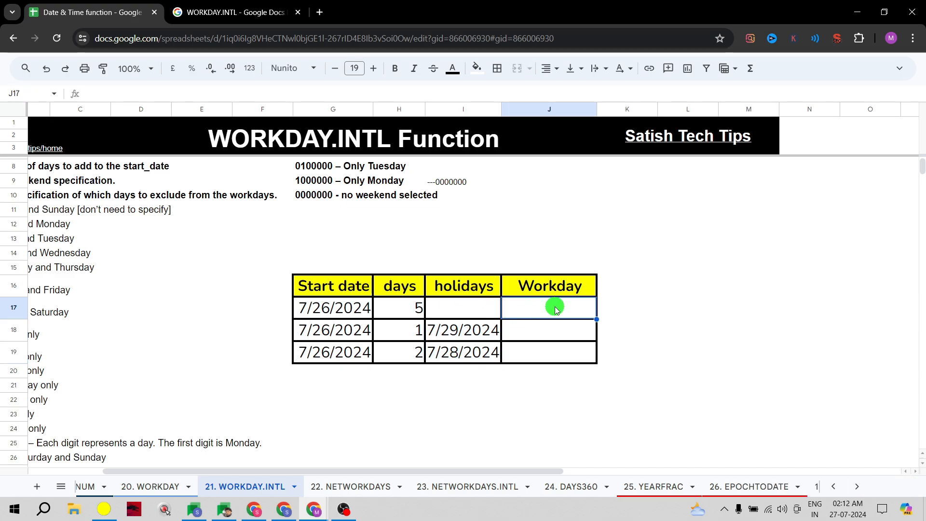
{"action": "double_click", "coordinate": [543, 311]}
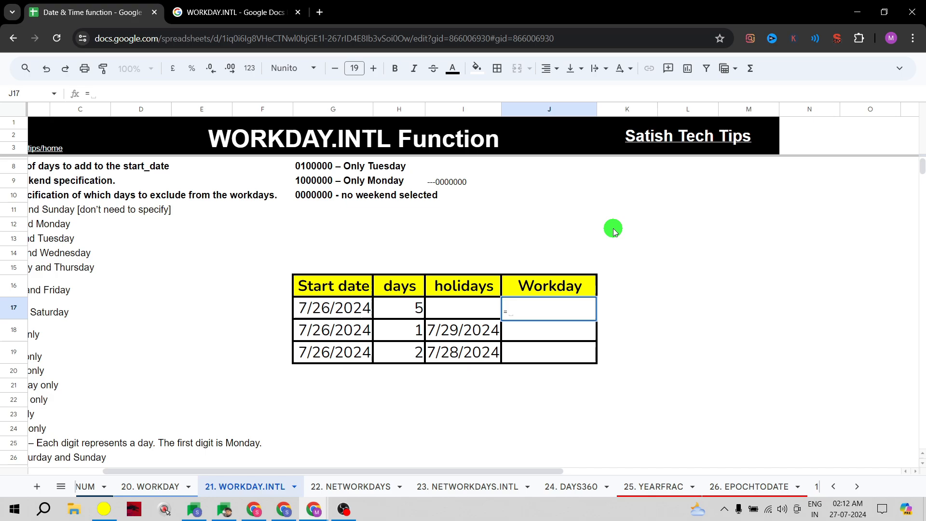
{"action": "type", "text": "=workd"}
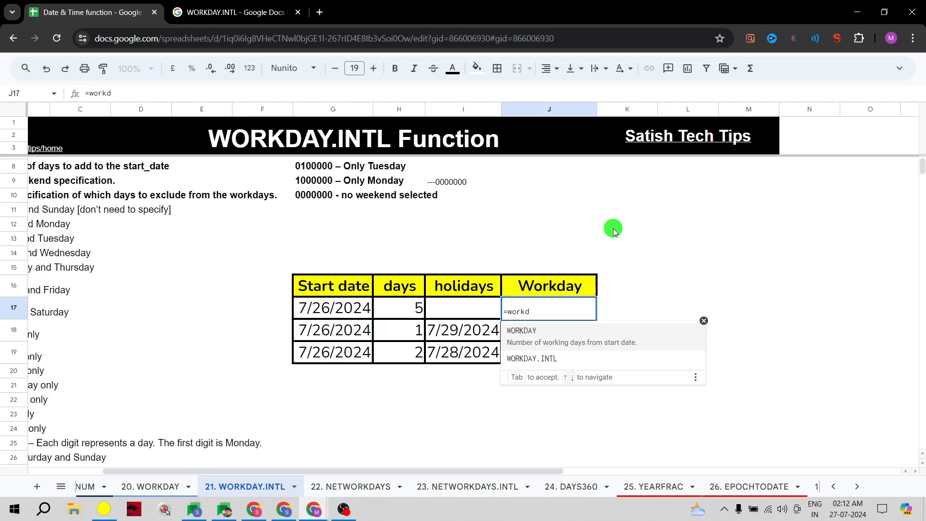
{"action": "key", "text": "Down"}
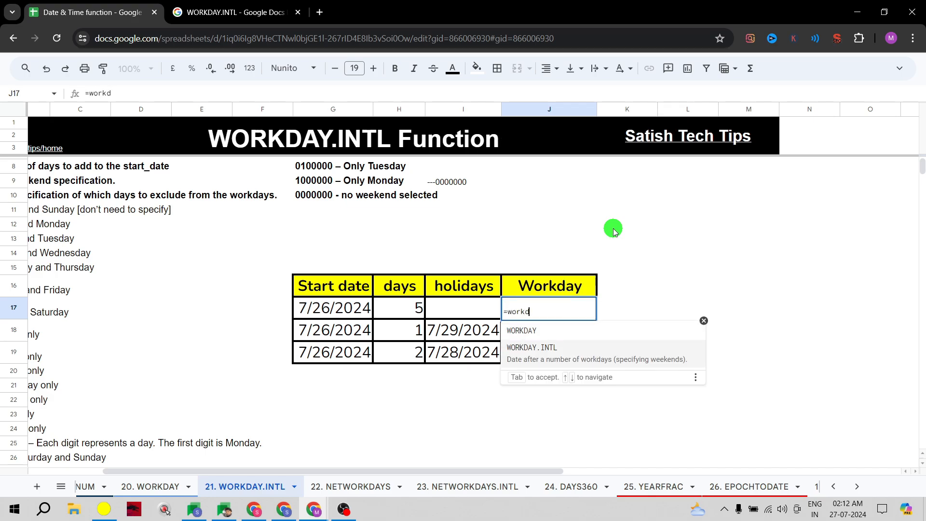
{"action": "type", "text": "d"}
{"action": "key", "text": "Tab"}
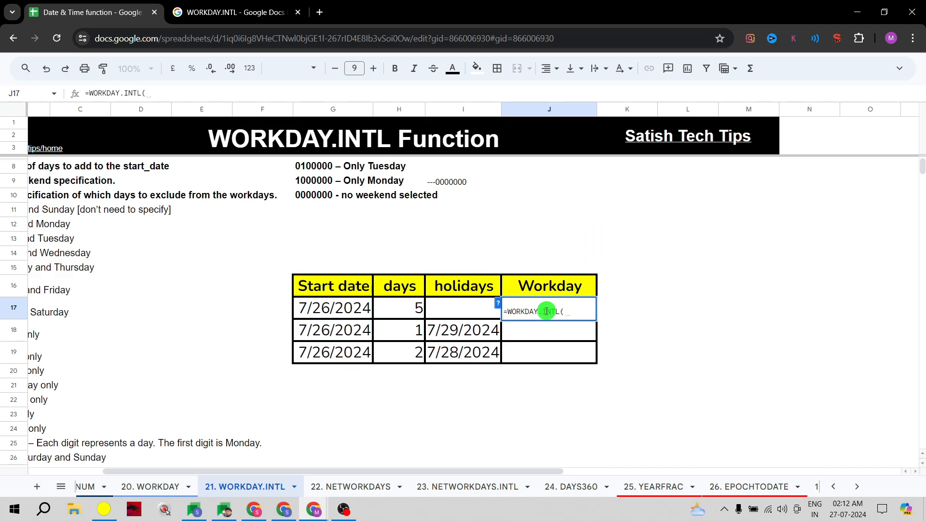
{"action": "left_click", "coordinate": [499, 305]}
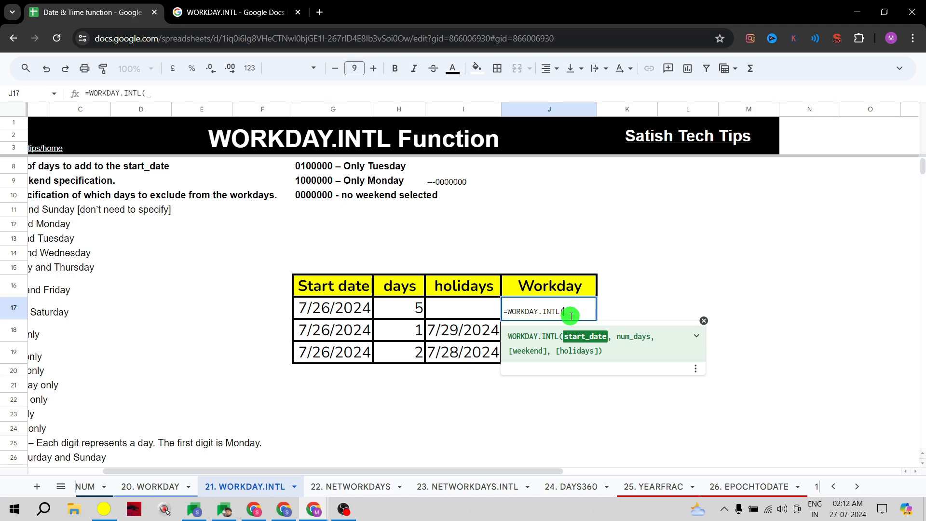
- Complete the J17 formula with start date G17 and days H17, and accept the suggested auto-fill for the two rows below
{"action": "left_click", "coordinate": [338, 307]}
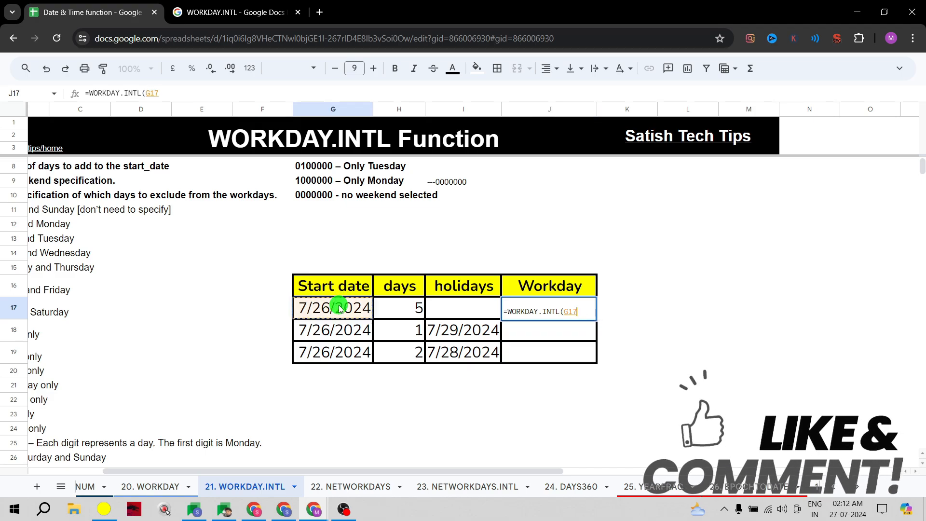
{"action": "type", "text": ","}
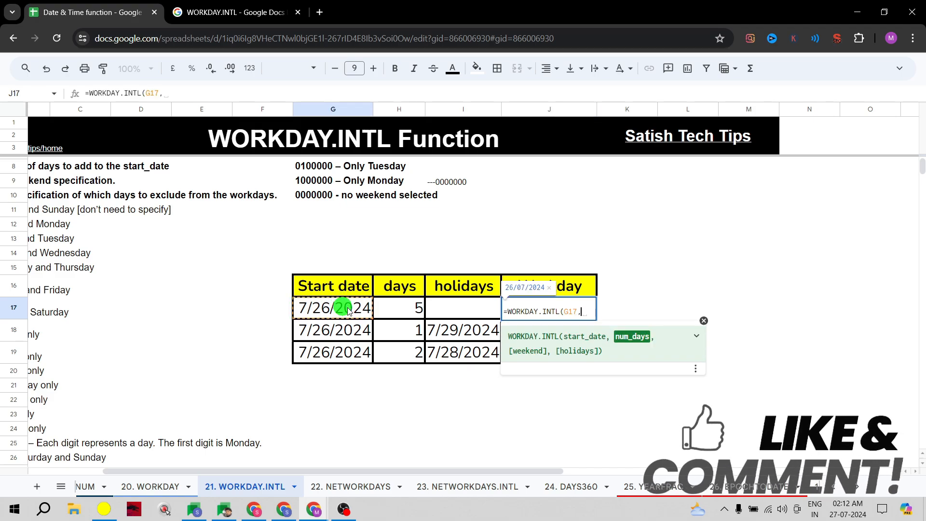
{"action": "left_click", "coordinate": [413, 312]}
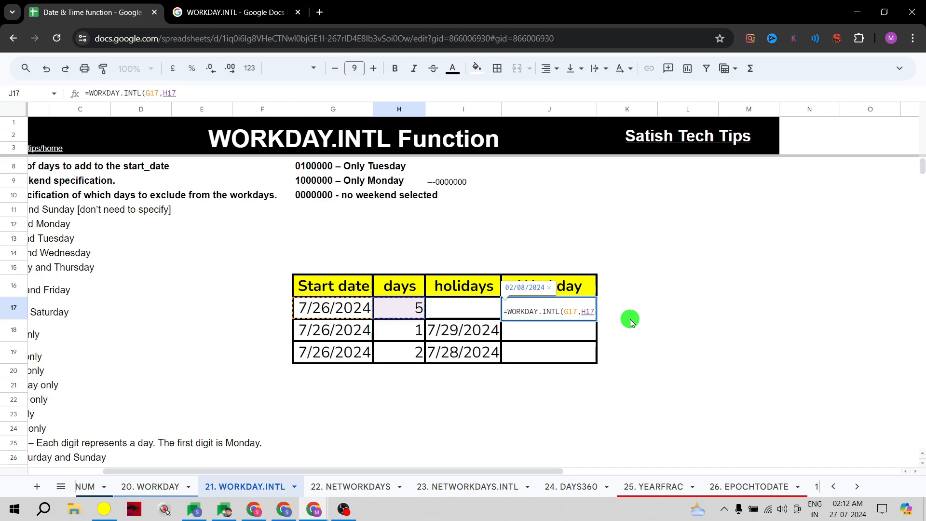
{"action": "type", "text": ","}
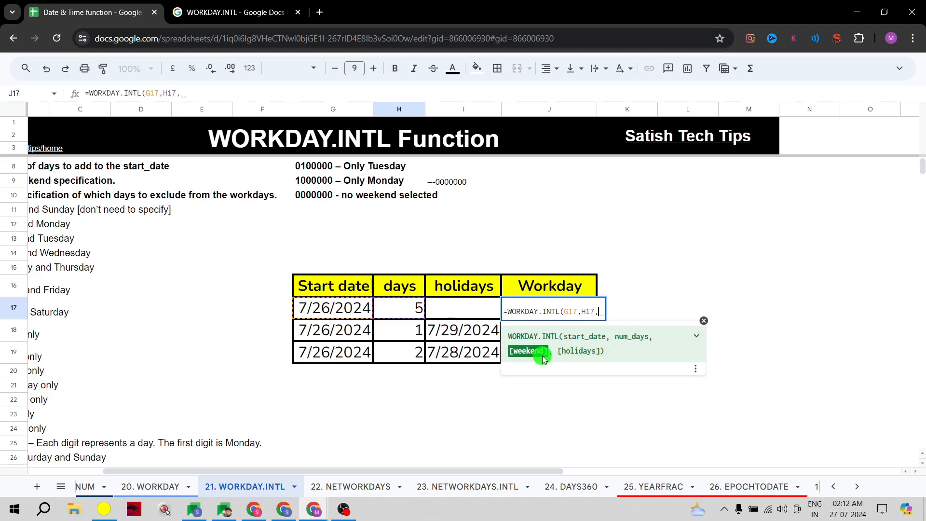
{"action": "key", "text": "BackSpace"}
{"action": "key", "text": "Return"}
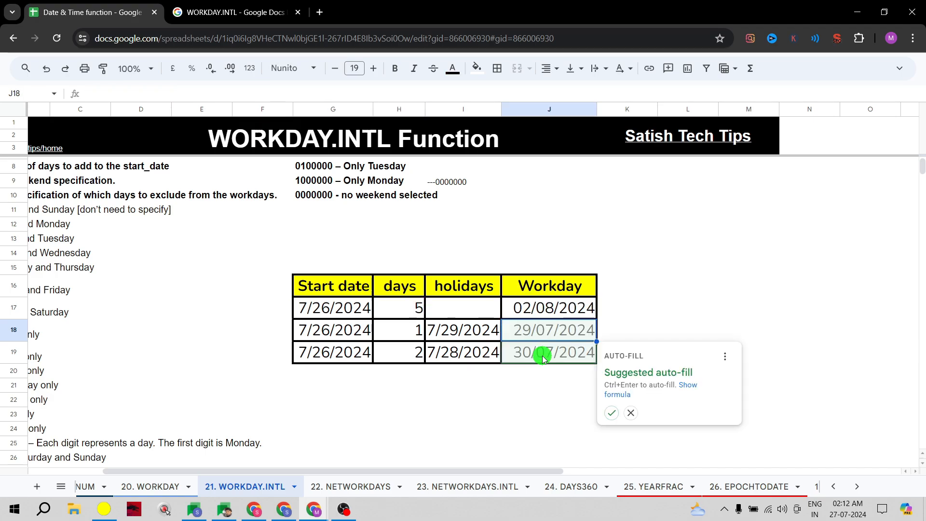
{"action": "left_click", "coordinate": [611, 413]}
- Check the G17 start date on its calendar and add weekend code 3 to the WORKDAY.INTL formula in J17
{"action": "double_click", "coordinate": [349, 309]}
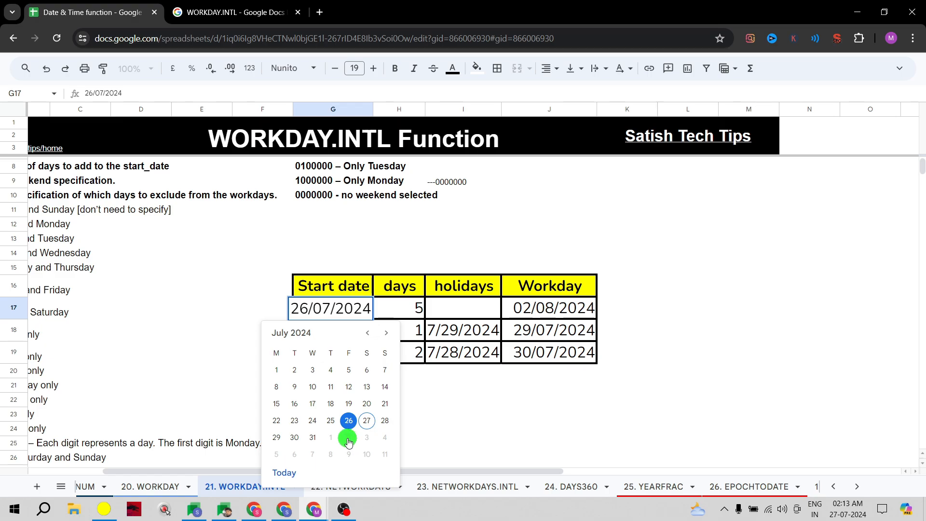
{"action": "double_click", "coordinate": [534, 308]}
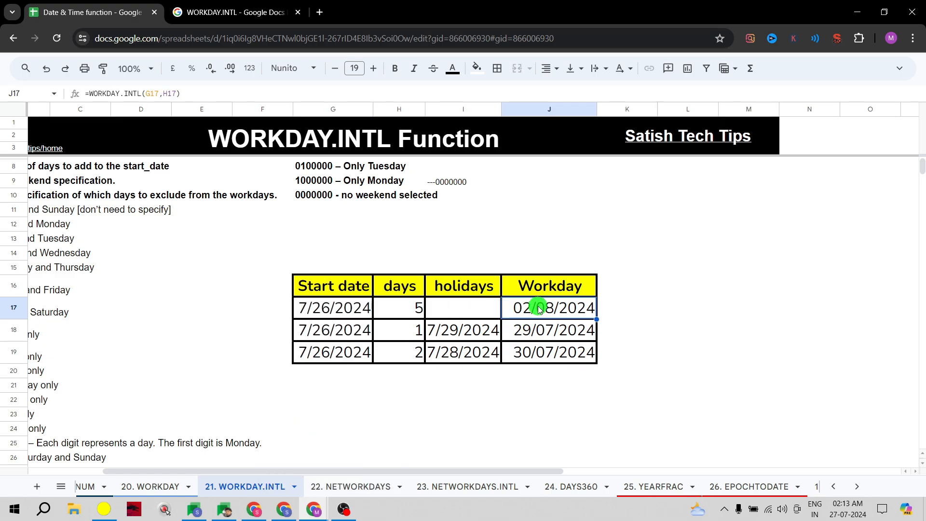
{"action": "type", "text": ","}
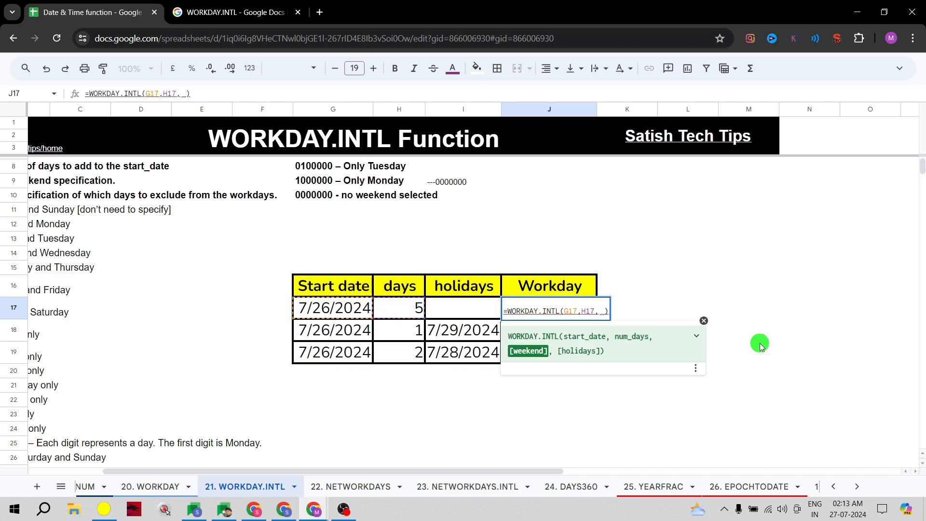
{"action": "scroll", "coordinate": [759, 343], "scroll_direction": "left", "scroll_amount": 3}
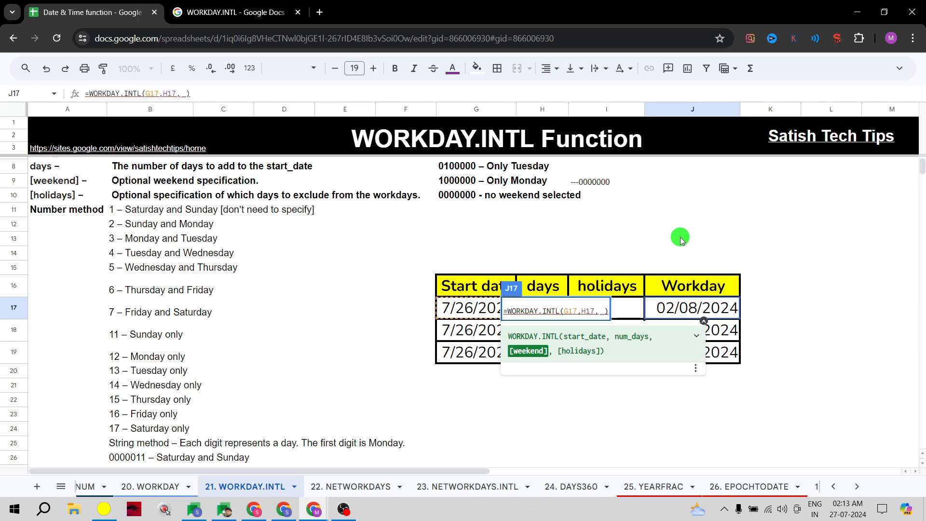
{"action": "type", "text": "3"}
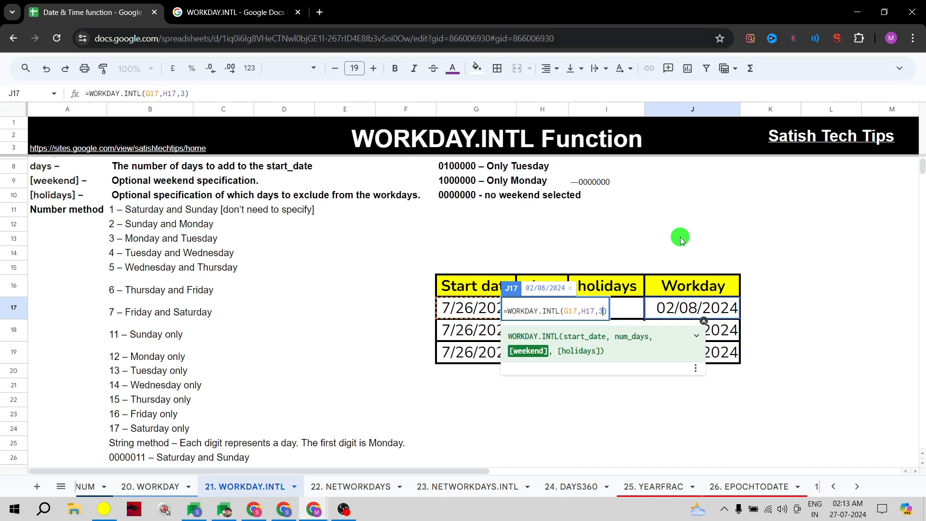
{"action": "type", "text": ","}
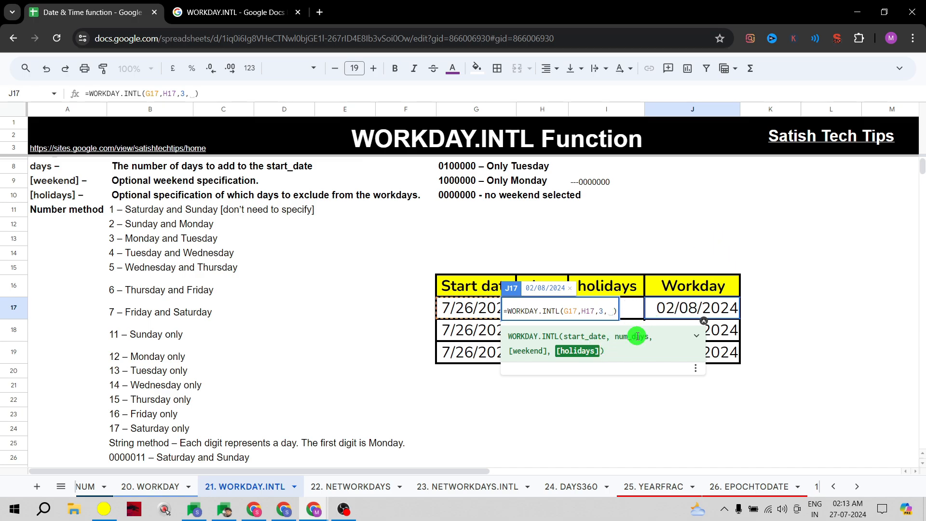
{"action": "key", "text": "Return"}
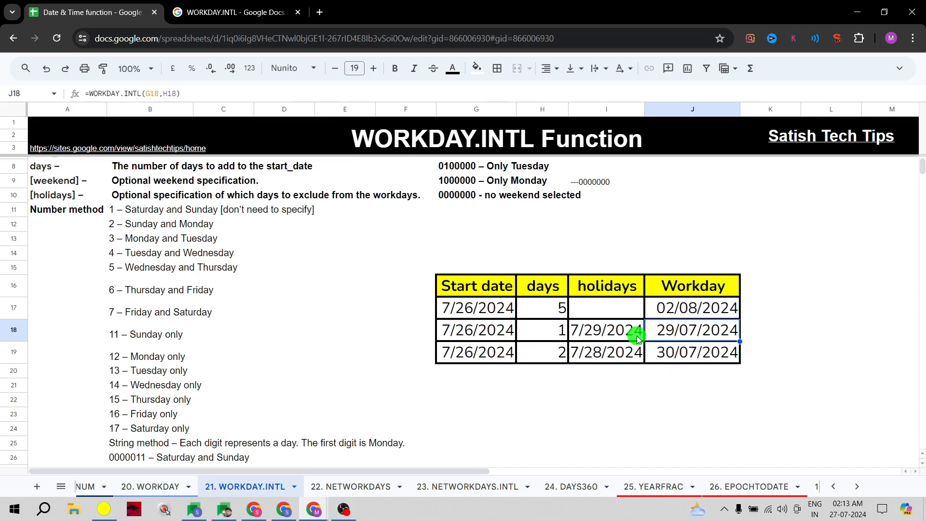
- Examine the J17 formula and its days value, and count the workdays from the start date on the G17 calendar
{"action": "double_click", "coordinate": [700, 309]}
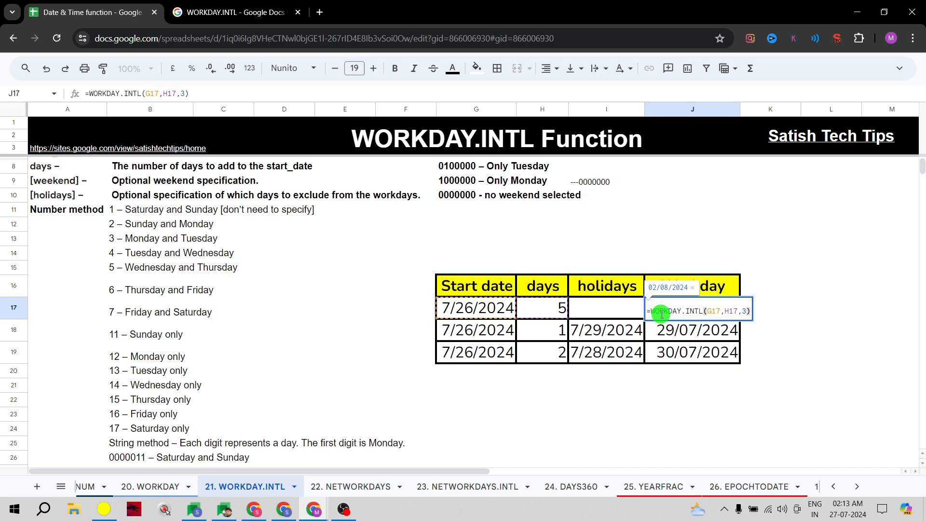
{"action": "left_click", "coordinate": [531, 315]}
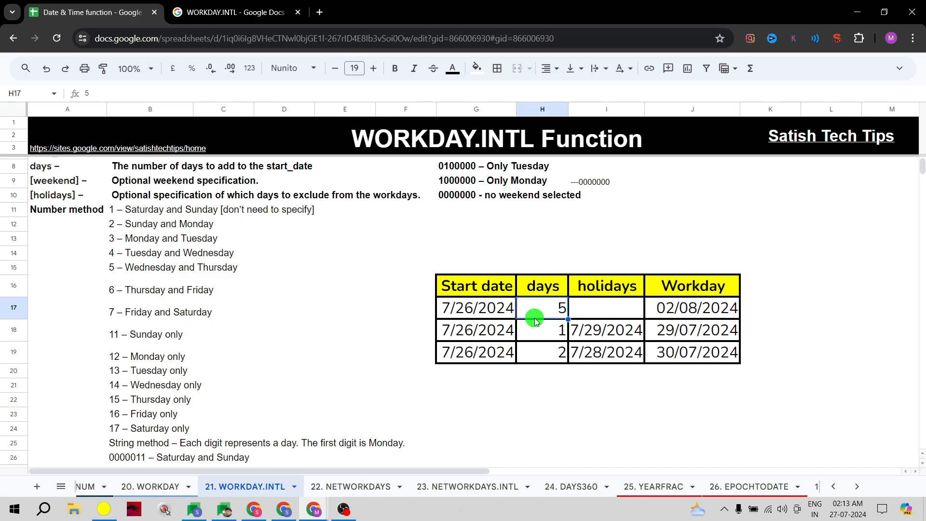
{"action": "double_click", "coordinate": [694, 316]}
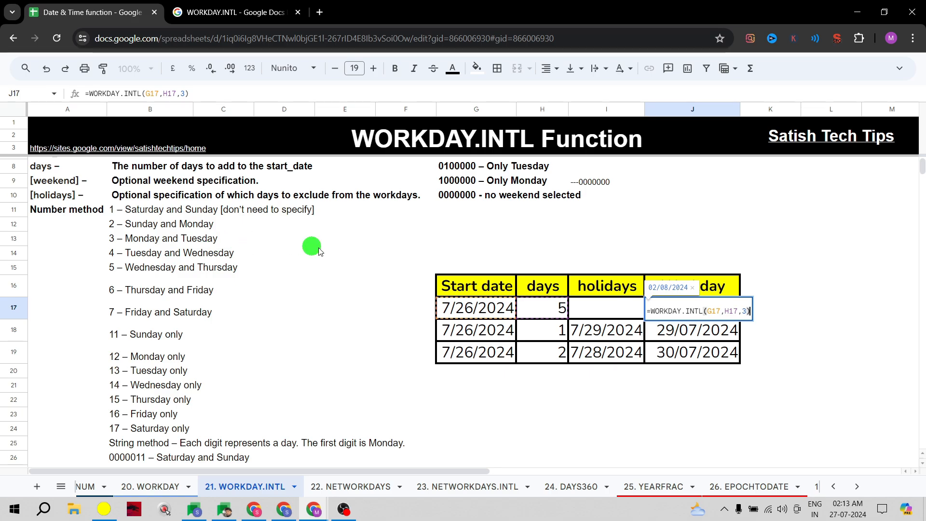
{"action": "double_click", "coordinate": [484, 303]}
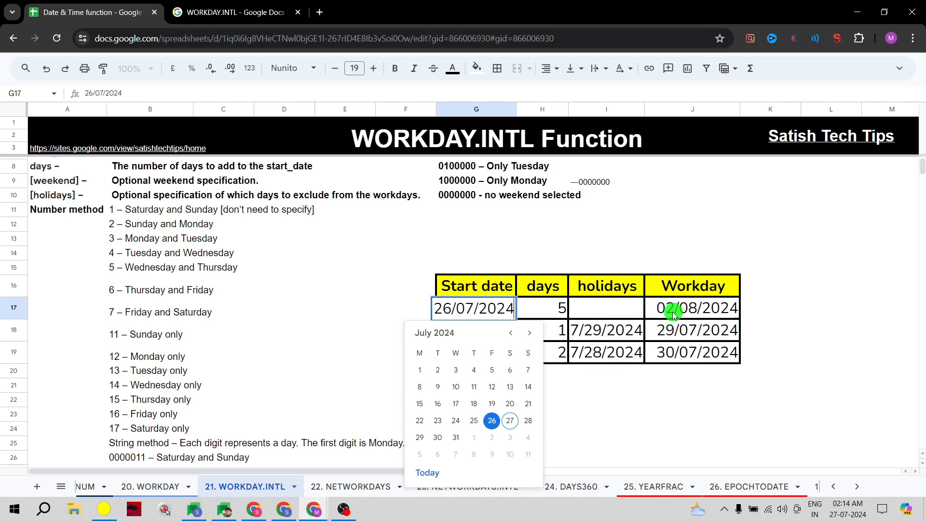
{"action": "left_click", "coordinate": [612, 344]}
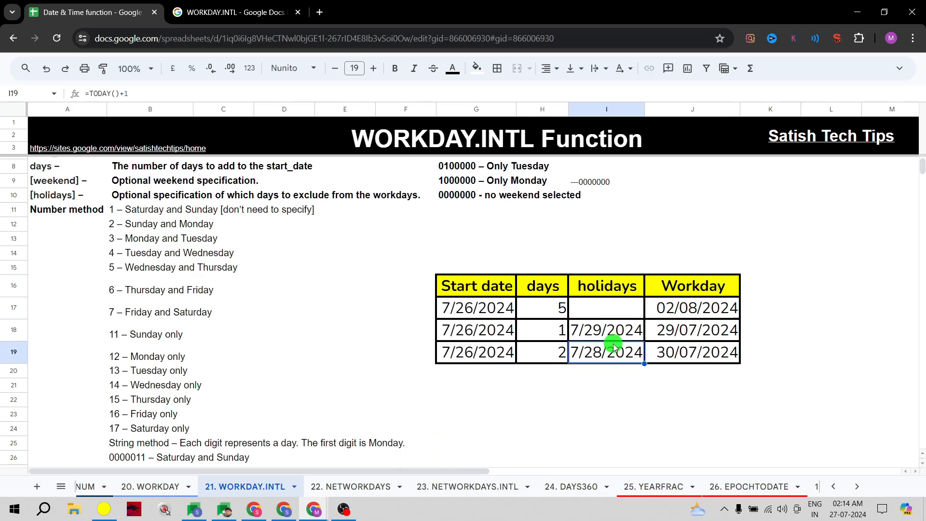
- Change the weekend argument of the J17 formula to 11, for Sunday only
{"action": "left_click", "coordinate": [681, 309]}
{"action": "double_click", "coordinate": [691, 312]}
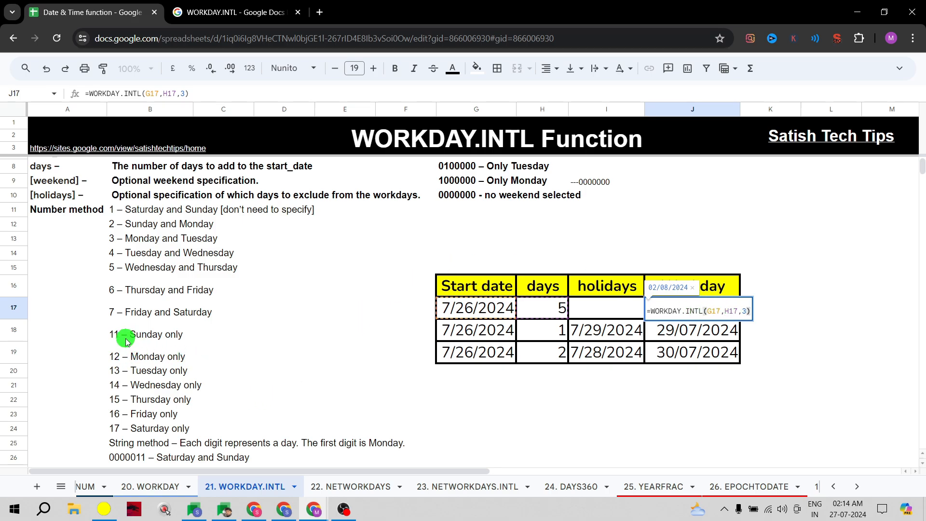
{"action": "left_click", "coordinate": [744, 311]}
{"action": "key", "text": "BackSpace"}
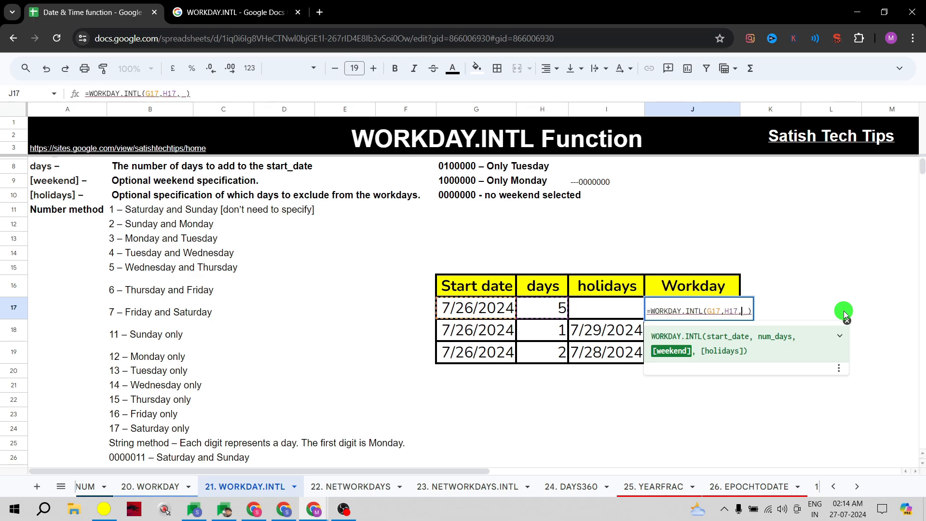
{"action": "type", "text": "11"}
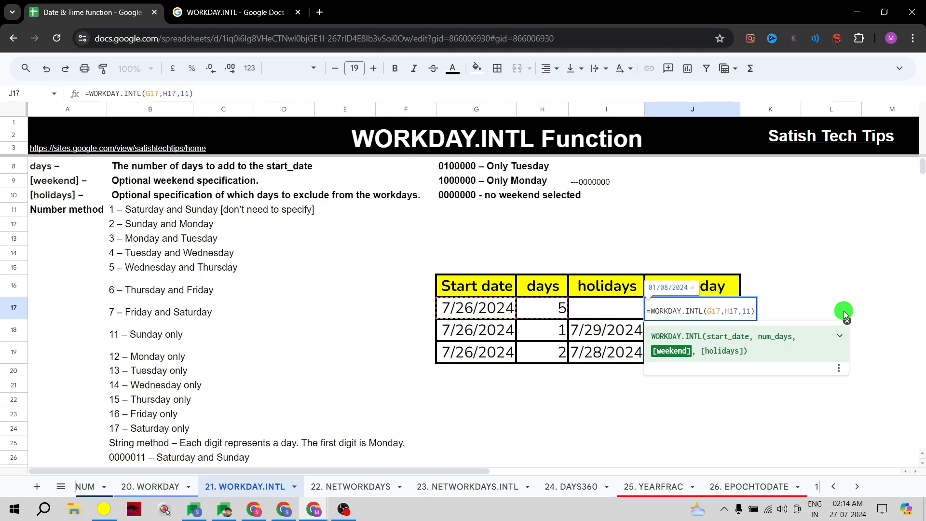
{"action": "key", "text": "Return"}
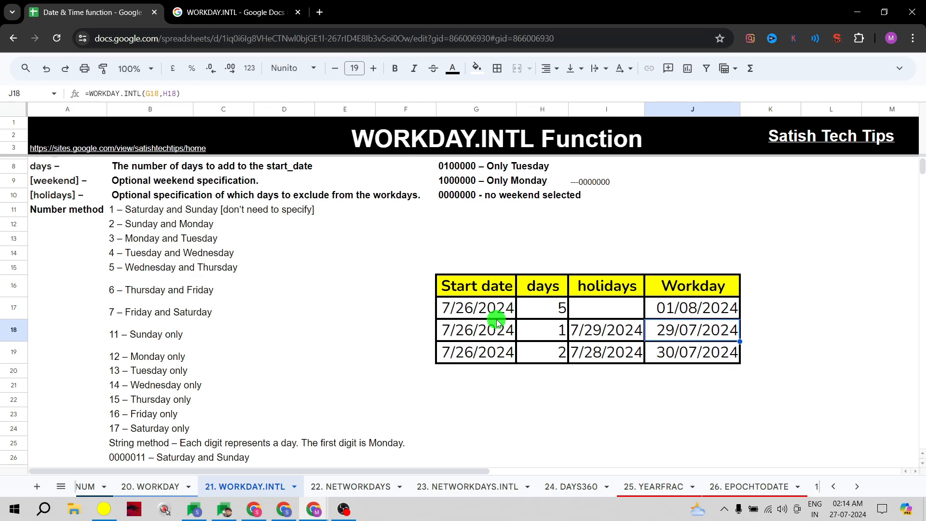
- Check the J17 result against the G17 calendar, and review row 18's start date, days and holiday date
{"action": "double_click", "coordinate": [486, 303]}
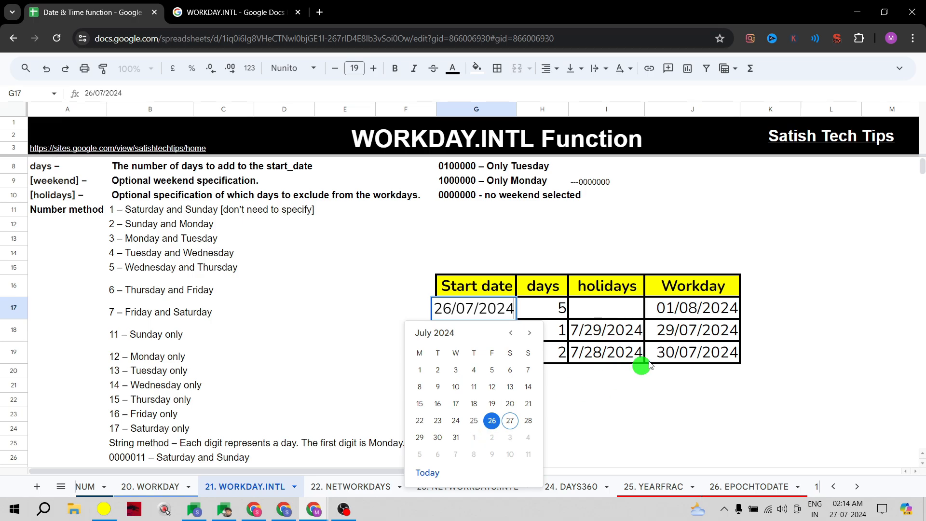
{"action": "left_click", "coordinate": [688, 309]}
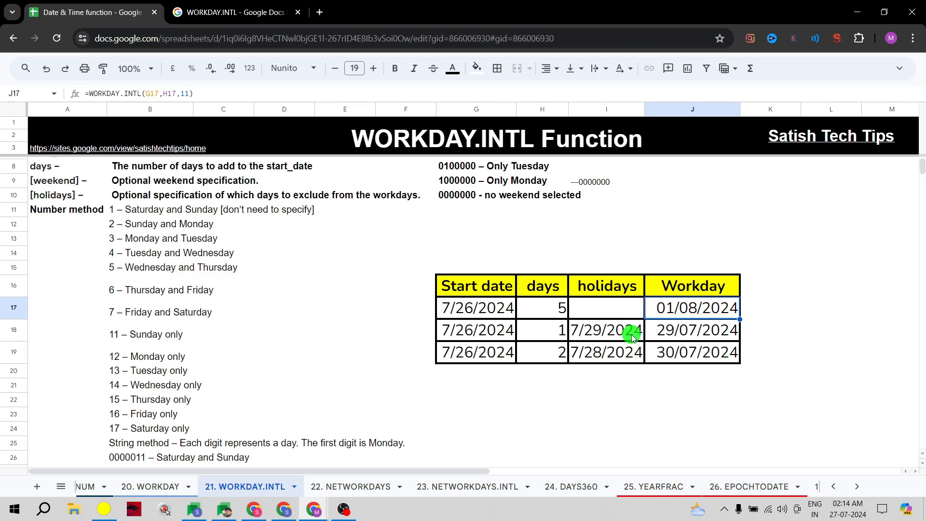
{"action": "double_click", "coordinate": [477, 326]}
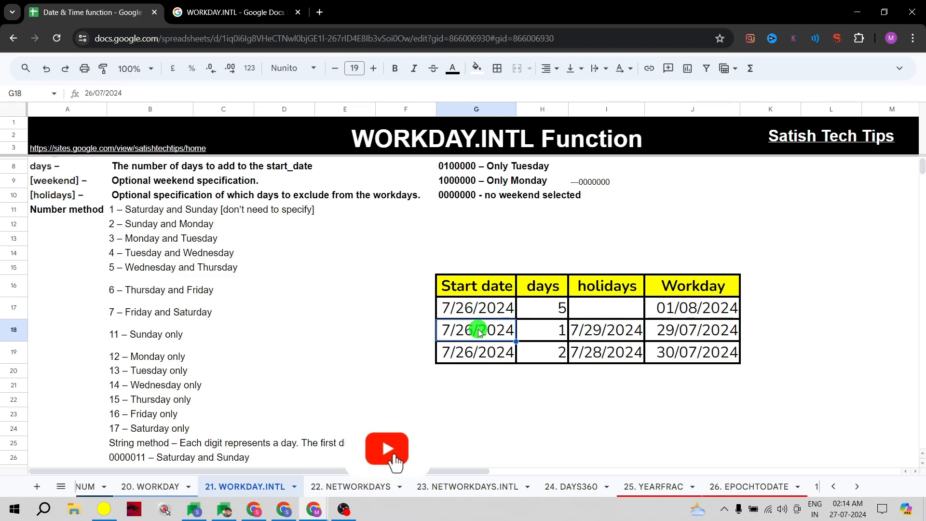
{"action": "left_click", "coordinate": [547, 333]}
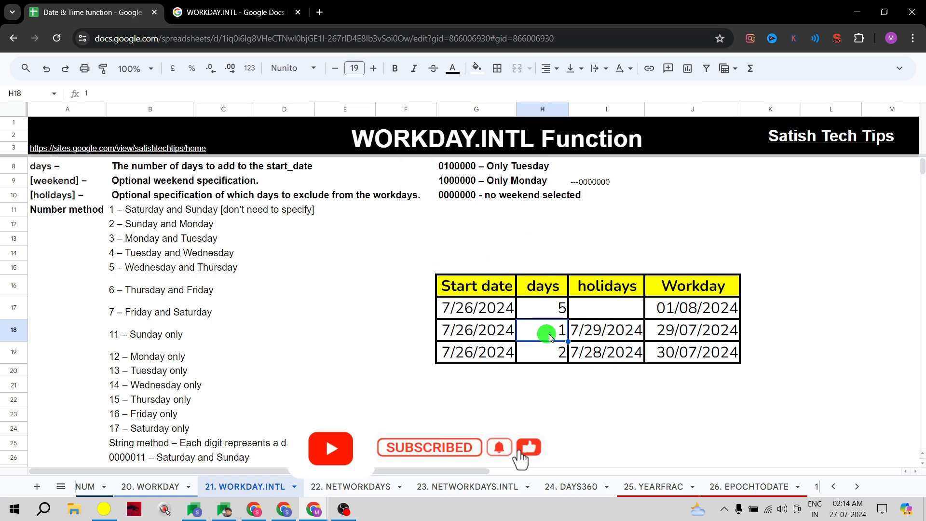
{"action": "left_click", "coordinate": [610, 330]}
{"action": "double_click", "coordinate": [615, 329]}
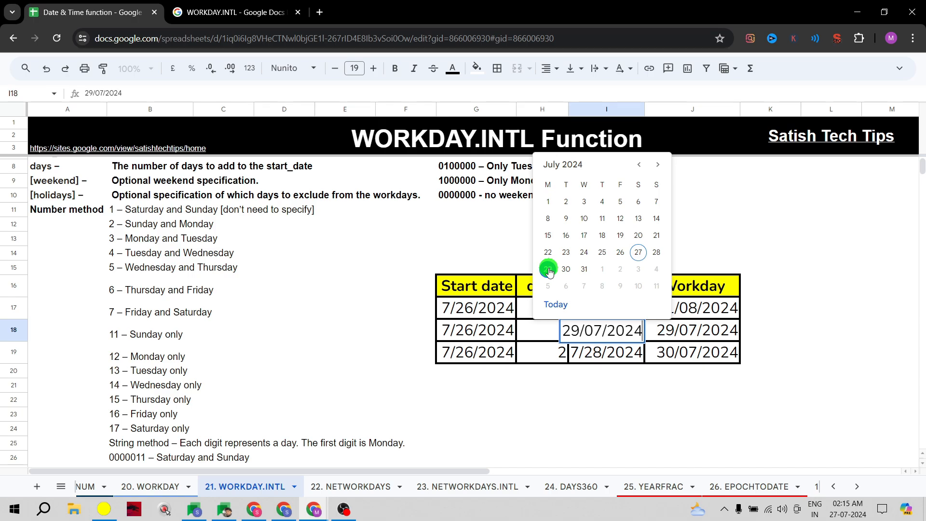
{"action": "left_click", "coordinate": [615, 383]}
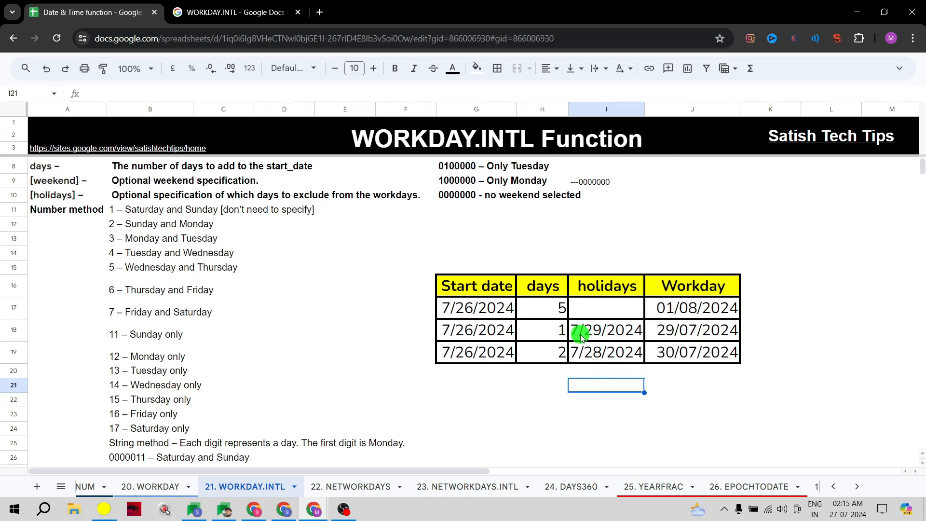
- Set the days value in H18 to 2
{"action": "left_click", "coordinate": [552, 331]}
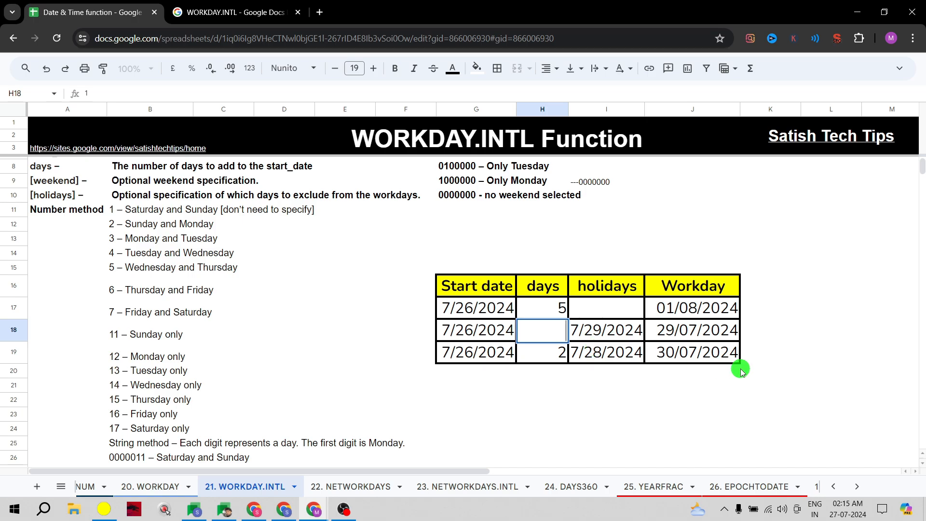
{"action": "type", "text": "2"}
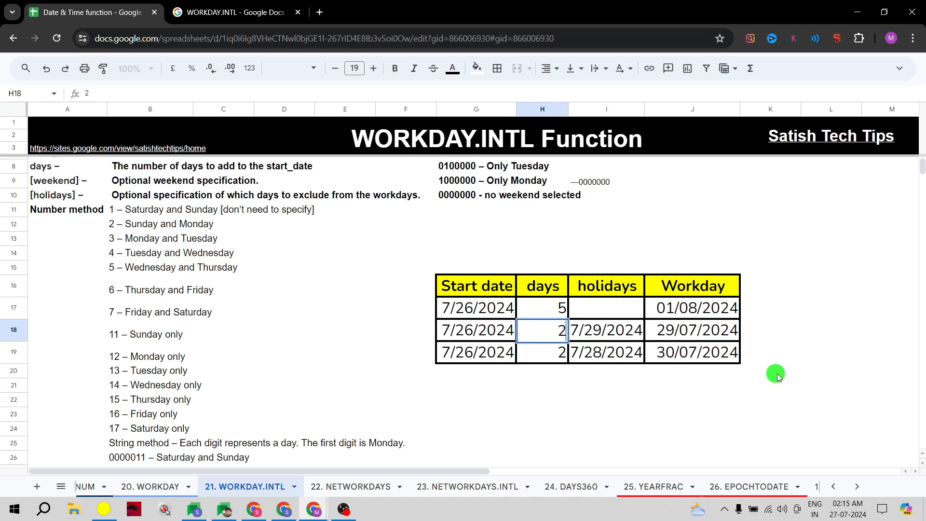
{"action": "left_click", "coordinate": [784, 373]}
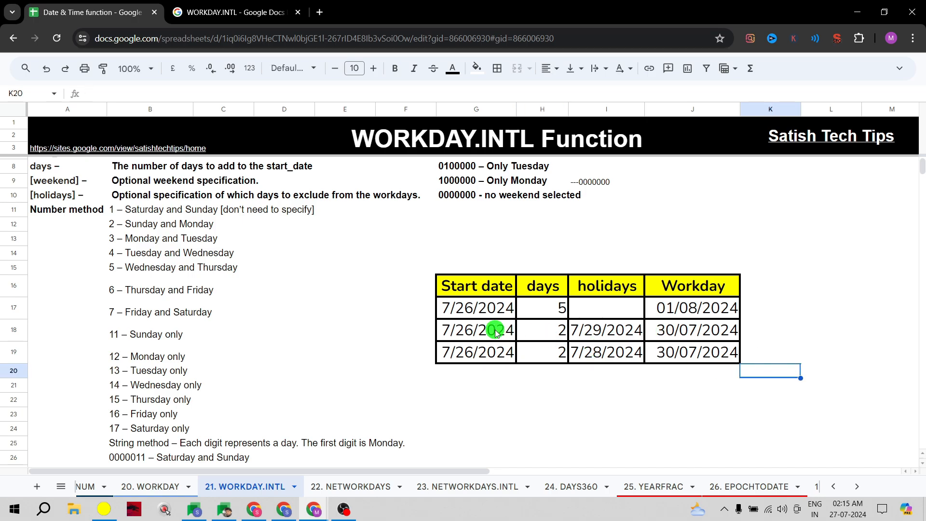
- Add weekend code 1 and the holiday date in I18 as arguments to the WORKDAY.INTL formula in J18
{"action": "double_click", "coordinate": [675, 332]}
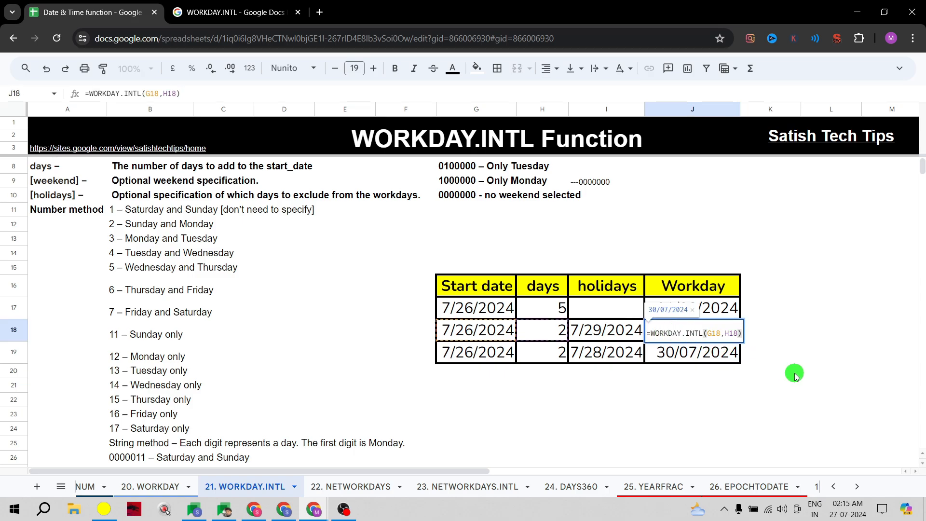
{"action": "key", "text": "Left"}
{"action": "type", "text": ","}
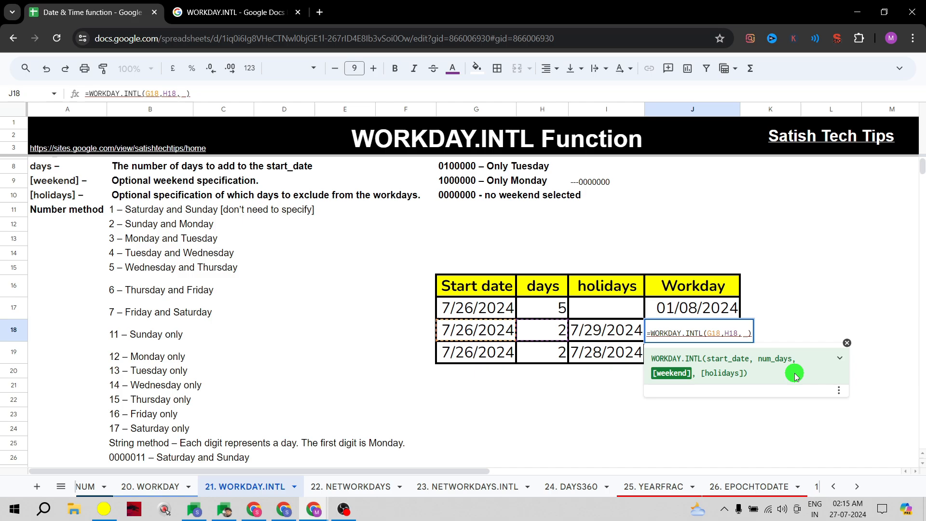
{"action": "type", "text": "1,"}
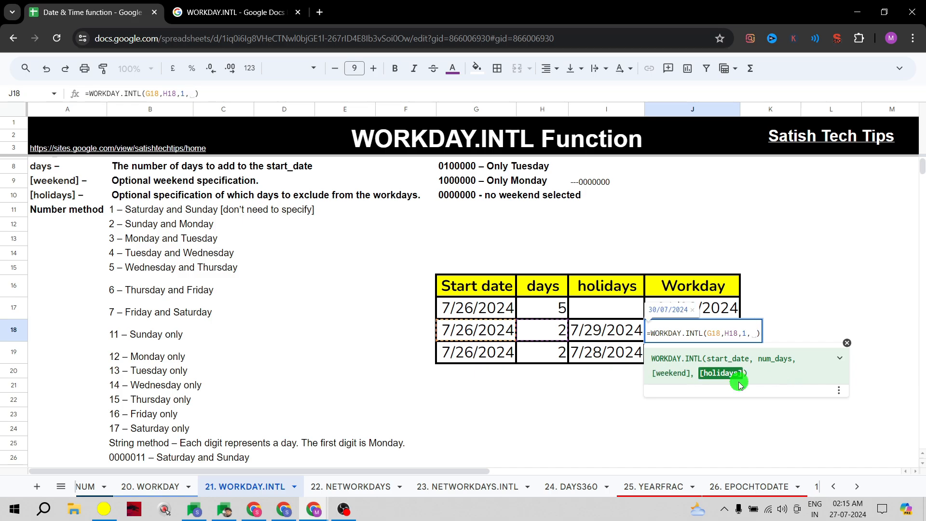
{"action": "left_click", "coordinate": [618, 333]}
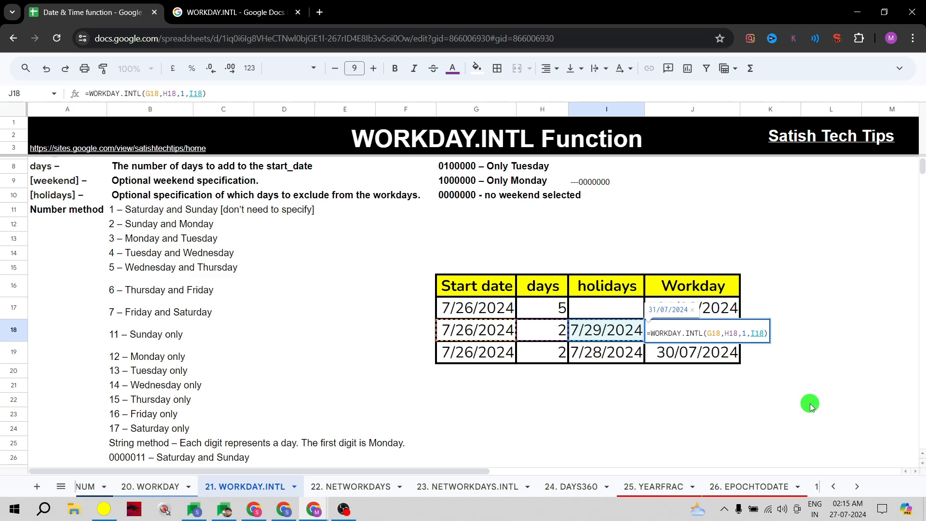
{"action": "key", "text": "Return"}
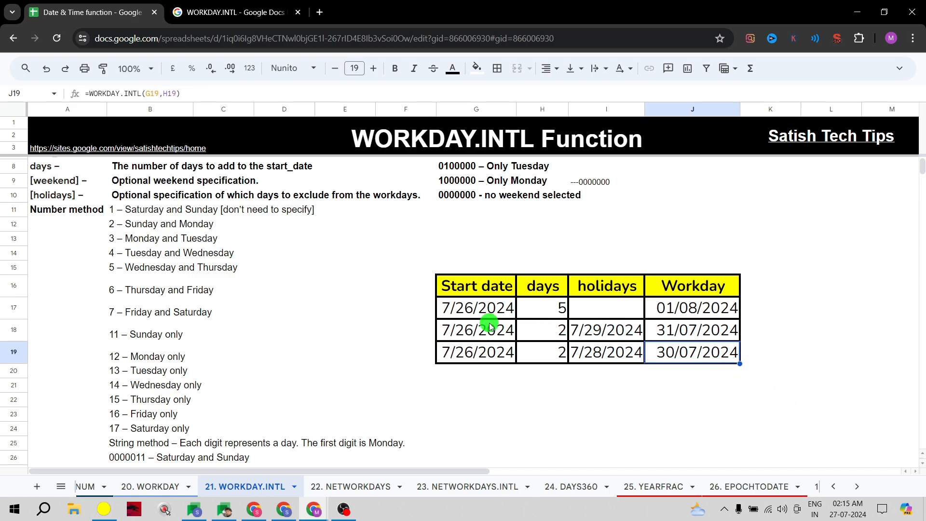
- Examine the arguments of the J18 formula and count the workdays from the start date on the G18 calendar
{"action": "left_click", "coordinate": [658, 328]}
{"action": "double_click", "coordinate": [679, 327]}
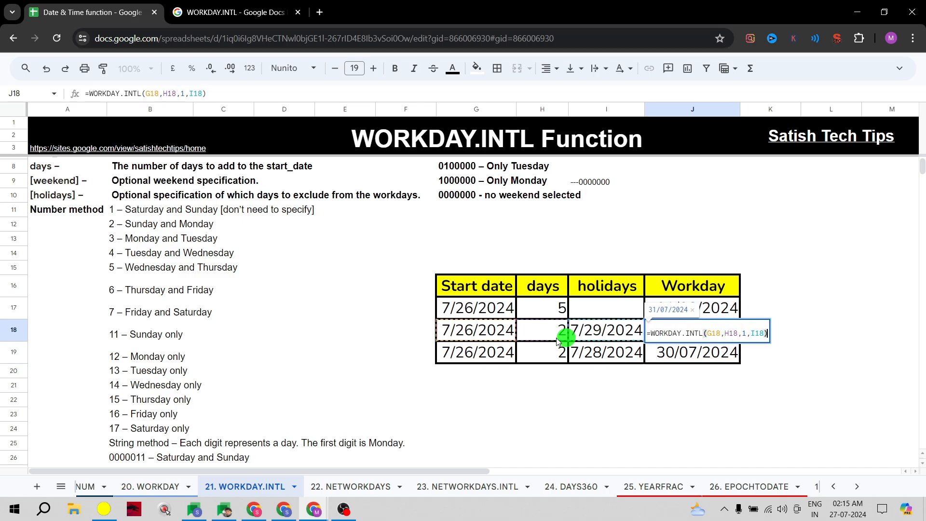
{"action": "left_click", "coordinate": [477, 331]}
{"action": "double_click", "coordinate": [477, 331]}
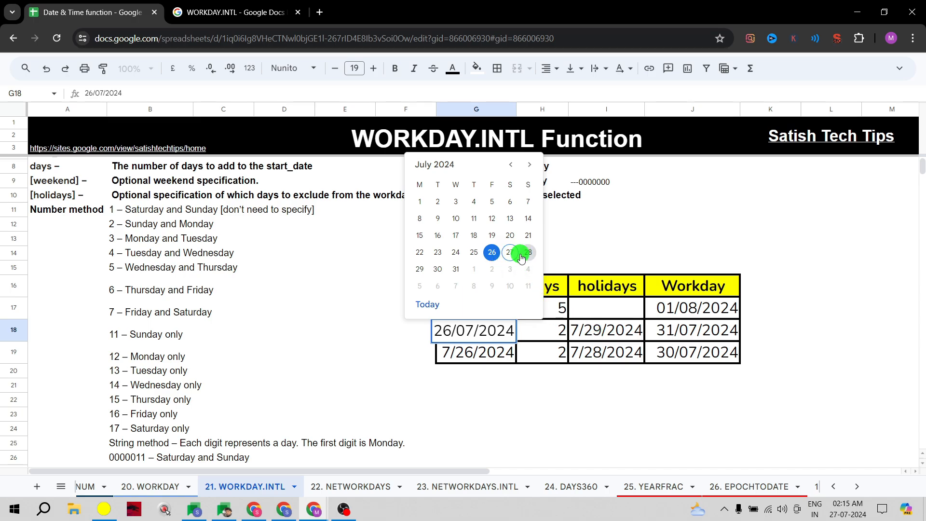
{"action": "left_click", "coordinate": [436, 269]}
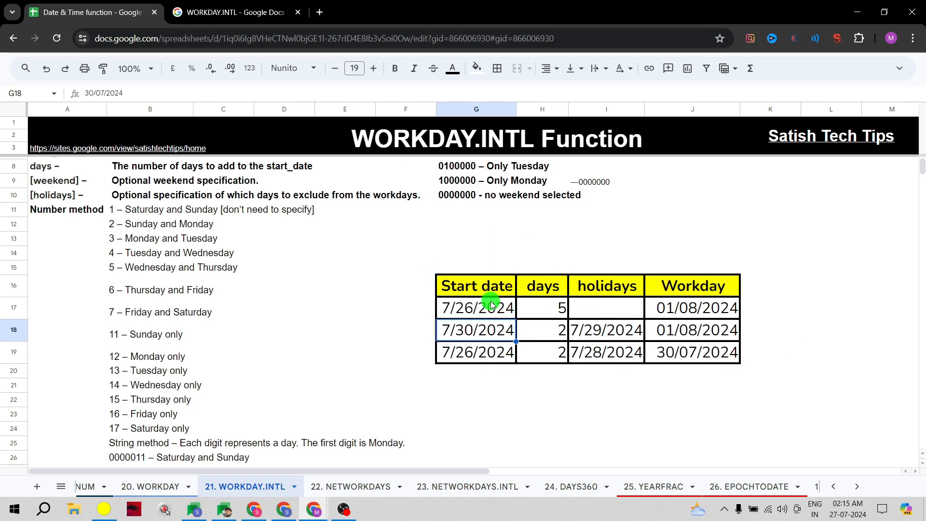
{"action": "double_click", "coordinate": [501, 340]}
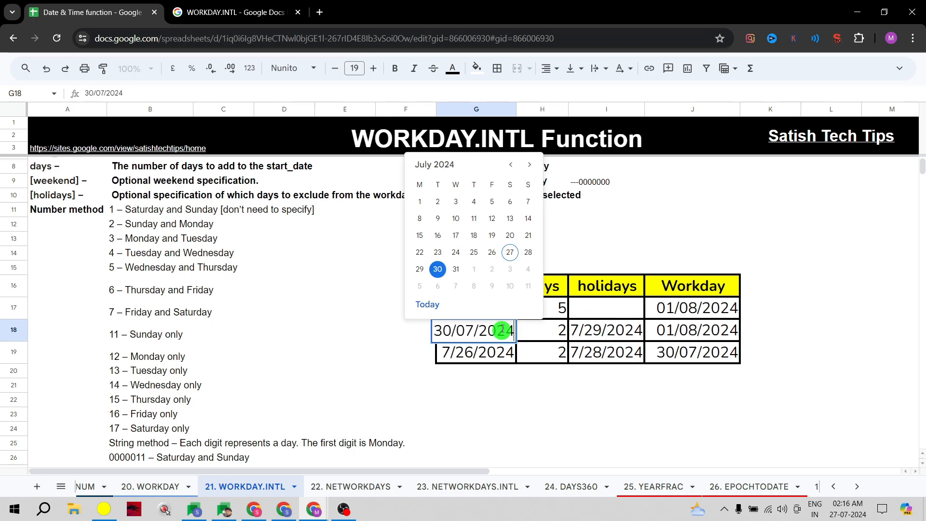
{"action": "left_click", "coordinate": [490, 253]}
- Check the J18 result against the G18 calendar, then return to the syntax and weekend options above the table
{"action": "double_click", "coordinate": [495, 340]}
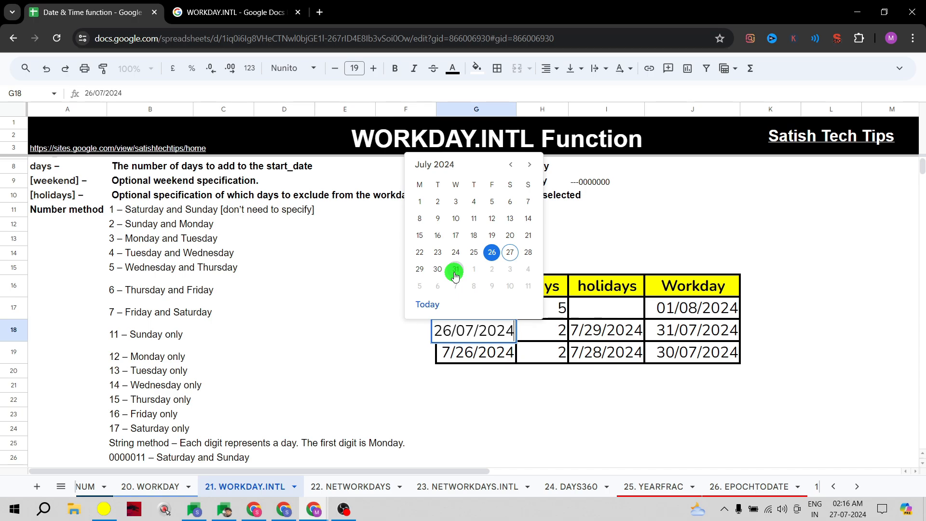
{"action": "left_click", "coordinate": [677, 330]}
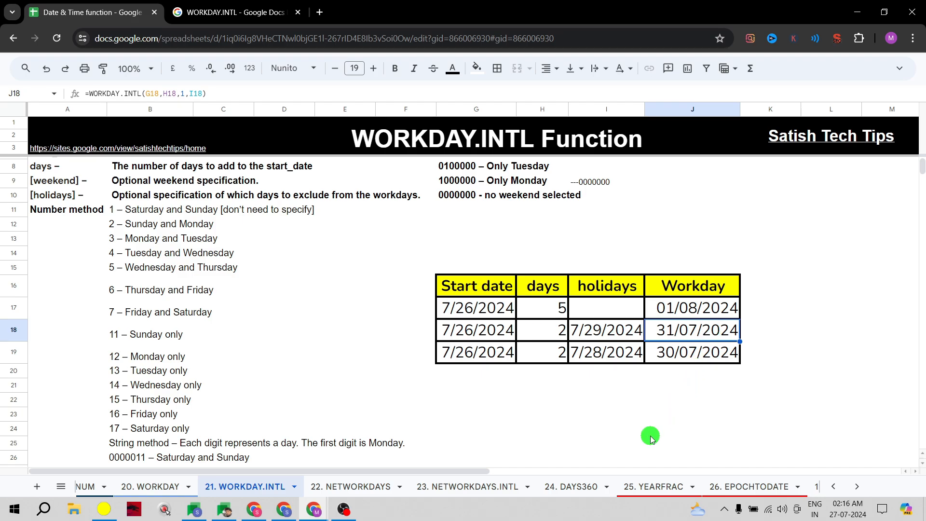
{"action": "scroll", "coordinate": [651, 438], "scroll_direction": "up", "scroll_amount": 2}
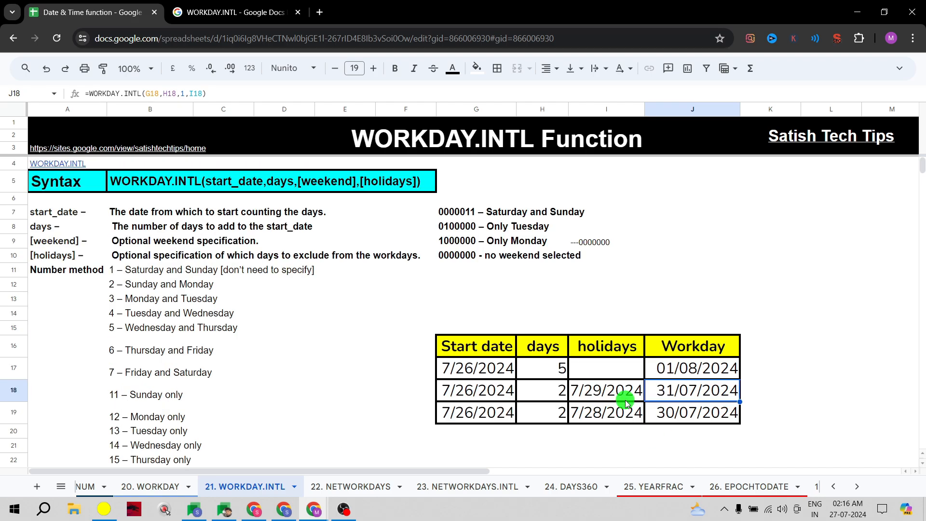